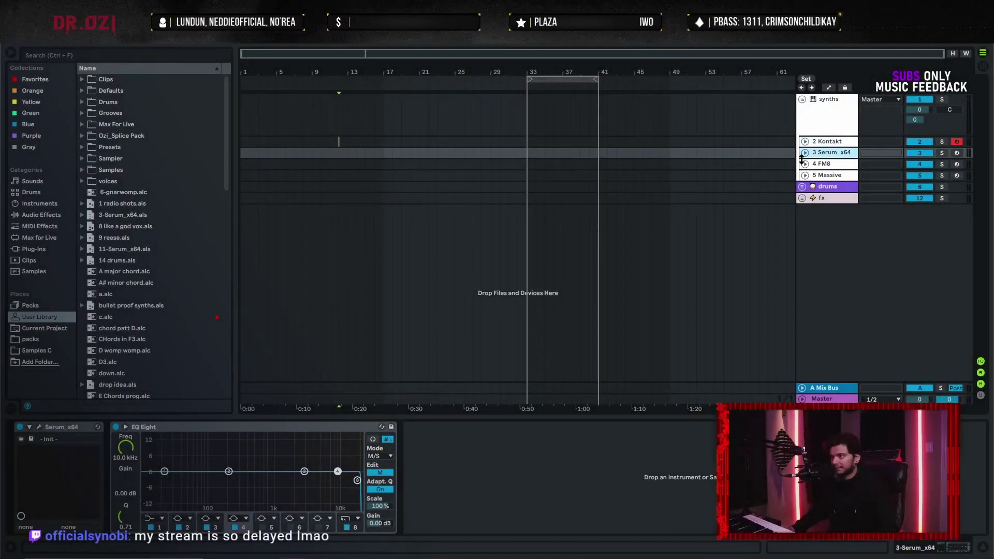
Unfold the Serum track and select bars 17 to 33 for the new clip
click(805, 153)
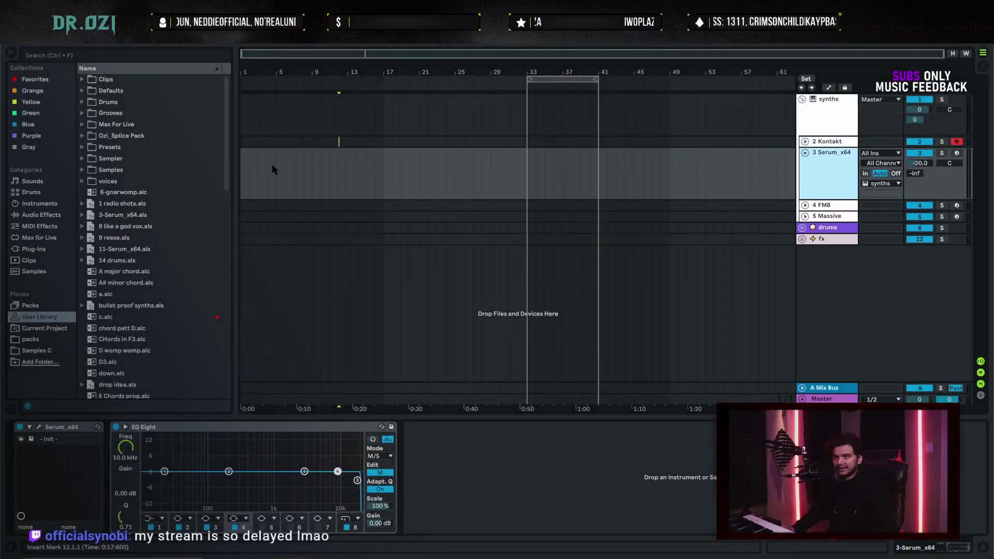
click(393, 180)
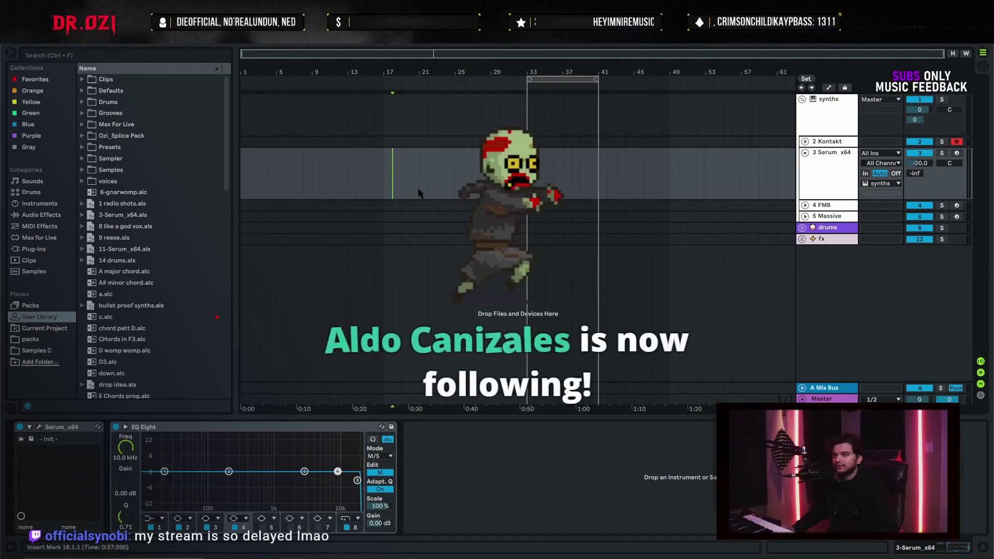
click(384, 184)
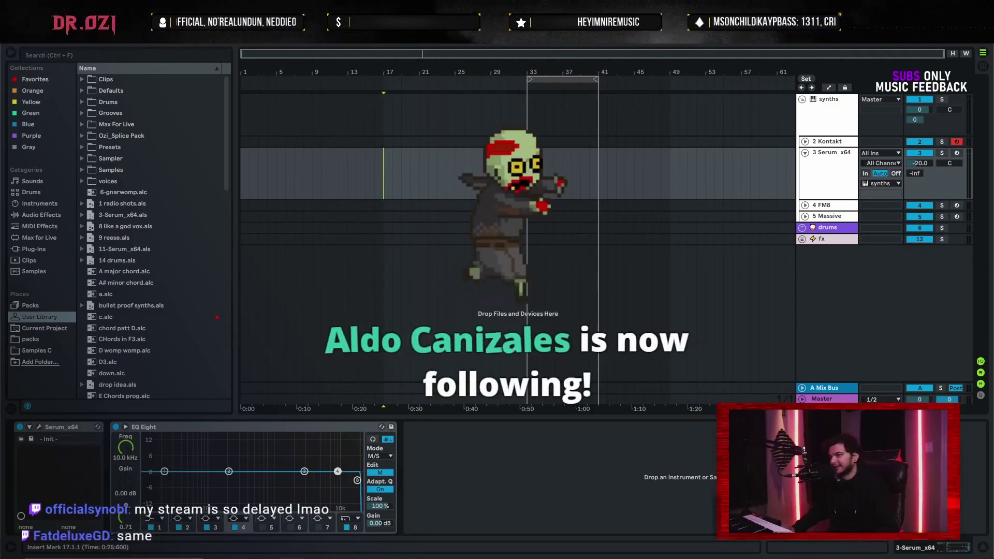
shift+click(533, 173)
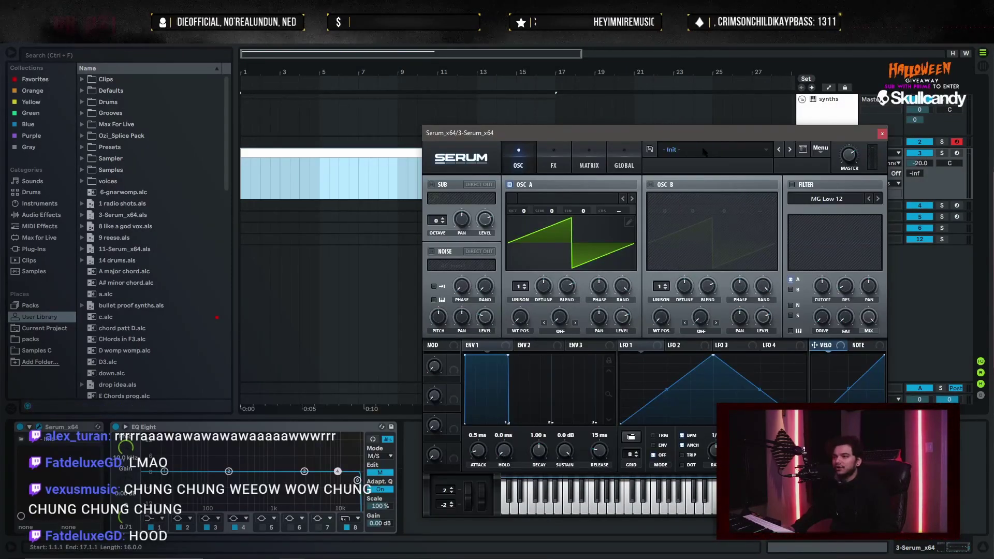
Close the synth window and lengthen the clip's note to about bar 9
mouse_move(689, 140)
mouse_down()
mouse_move(565, 128)
mouse_move(594, 146)
mouse_up()
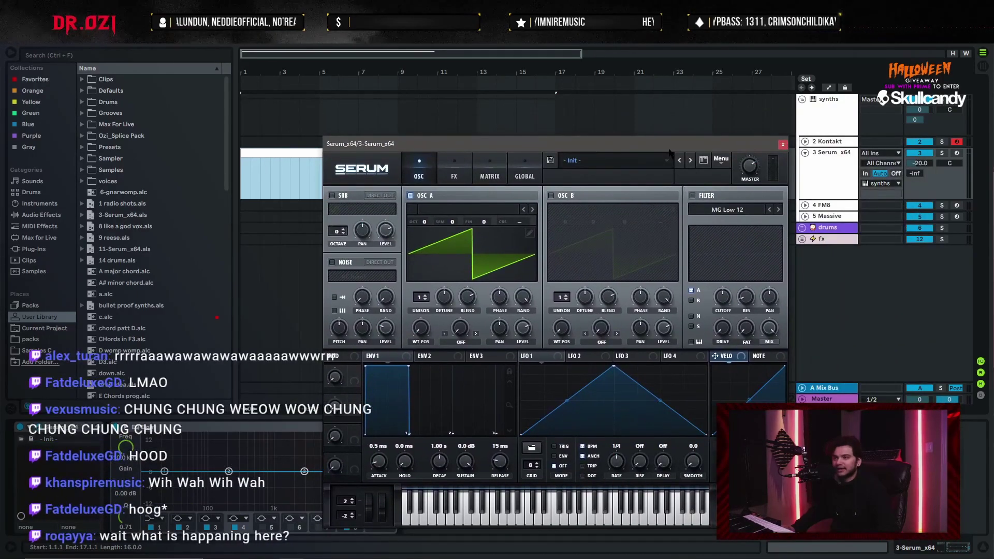
click(782, 144)
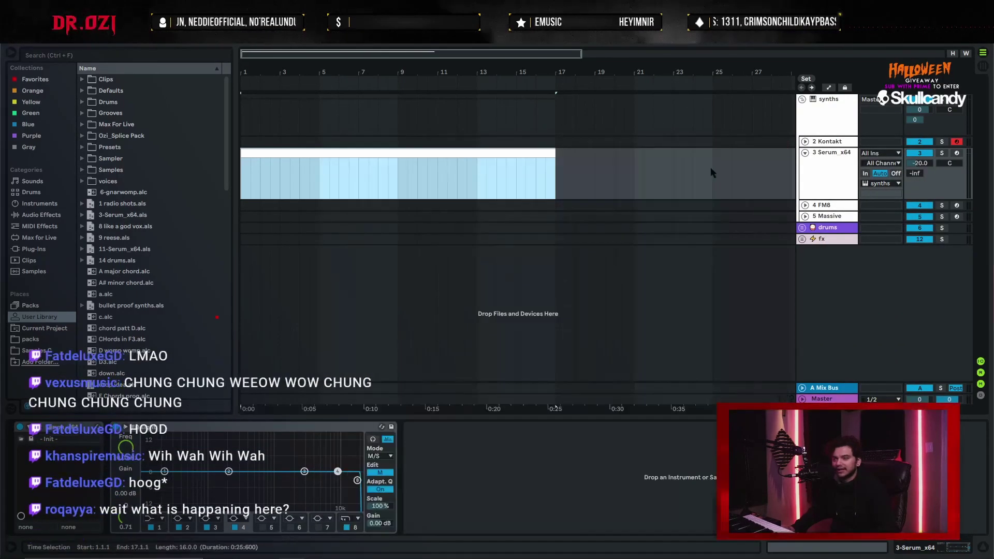
double_click(379, 162)
drag(390, 430, 581, 430)
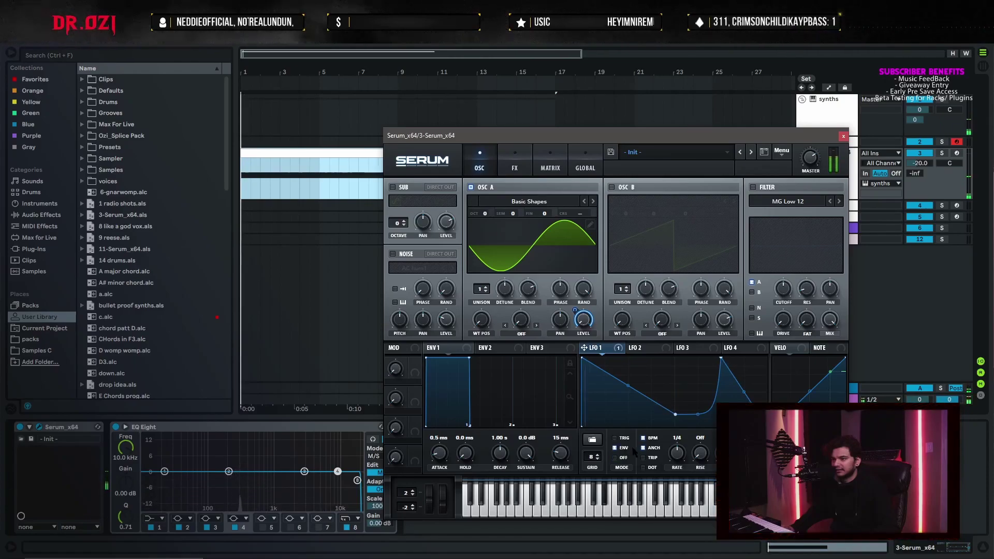
Compare the shapes of LFO 1 and LFO 2, then bring up the effects page
click(636, 347)
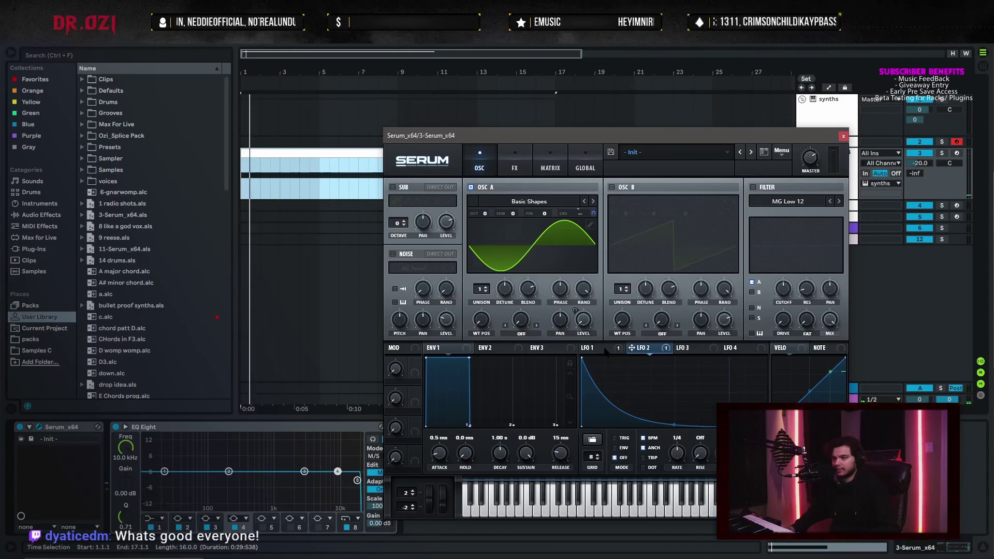
click(594, 347)
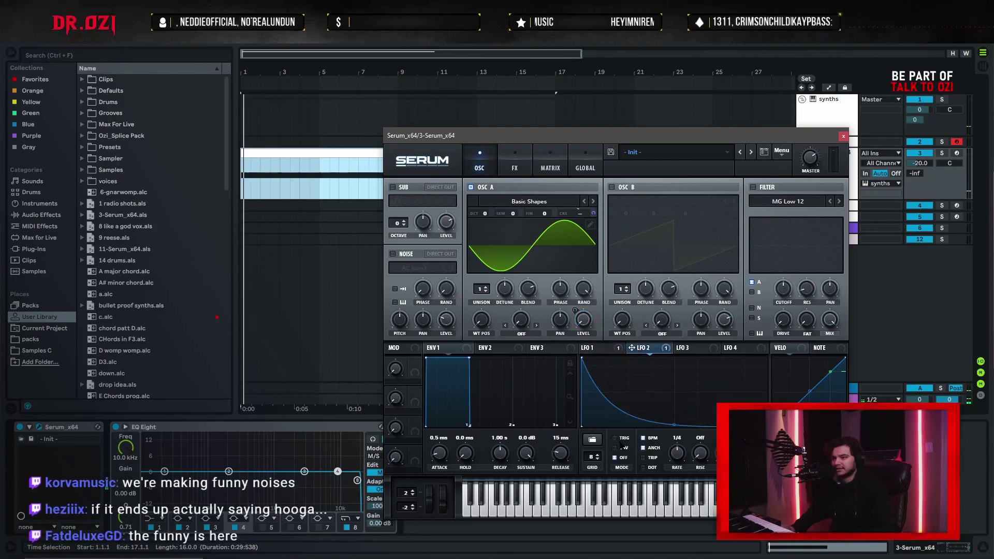
click(636, 348)
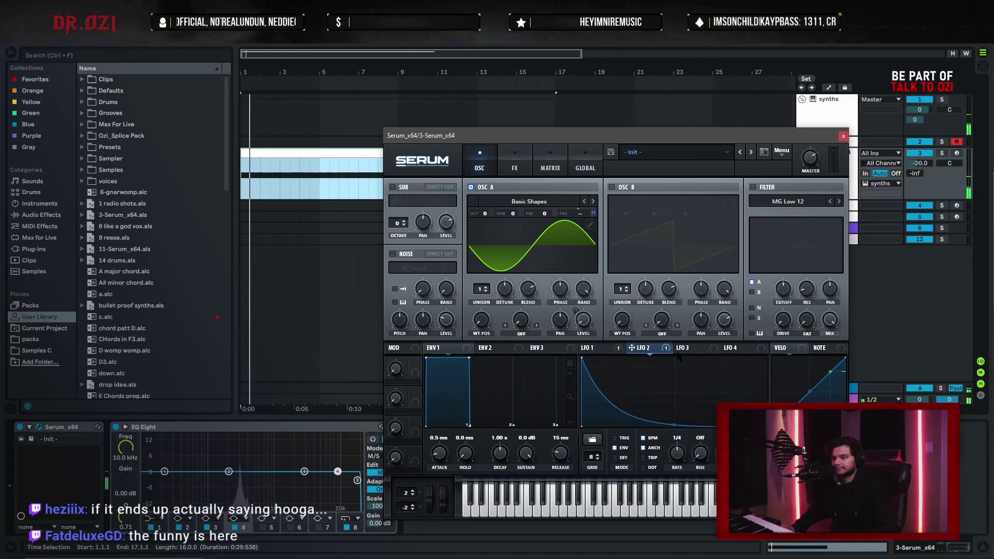
click(591, 347)
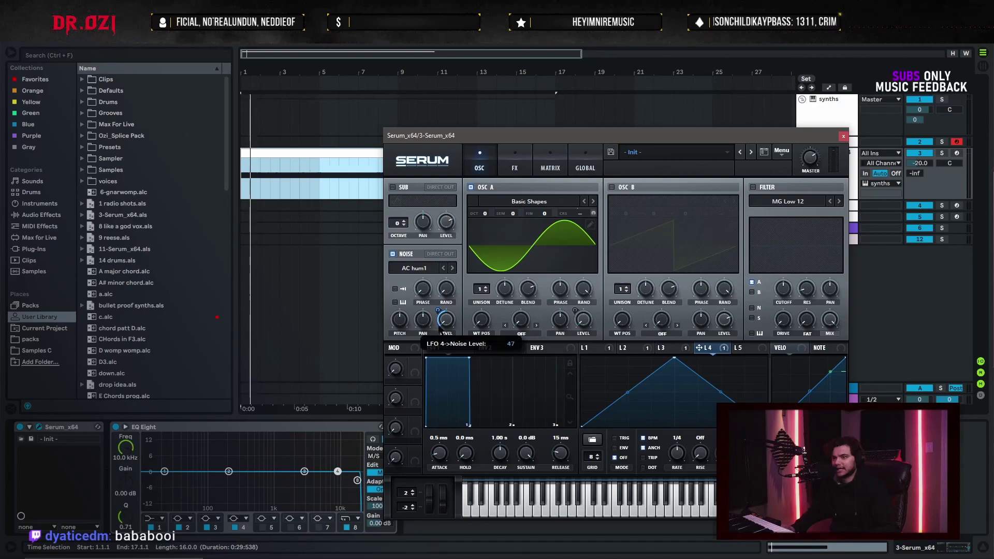
click(591, 347)
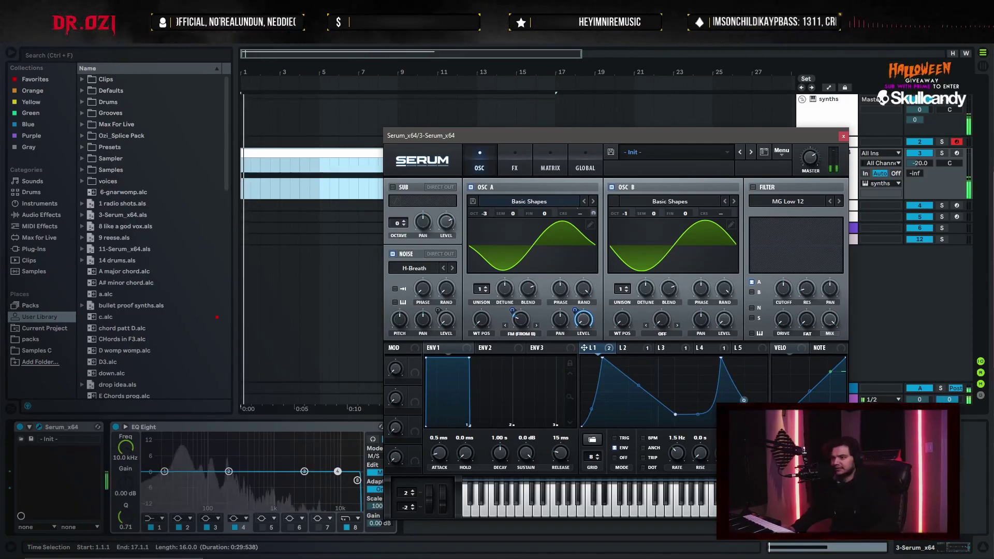
click(515, 167)
Check the distortion settings and switch on the compressor effect
click(422, 205)
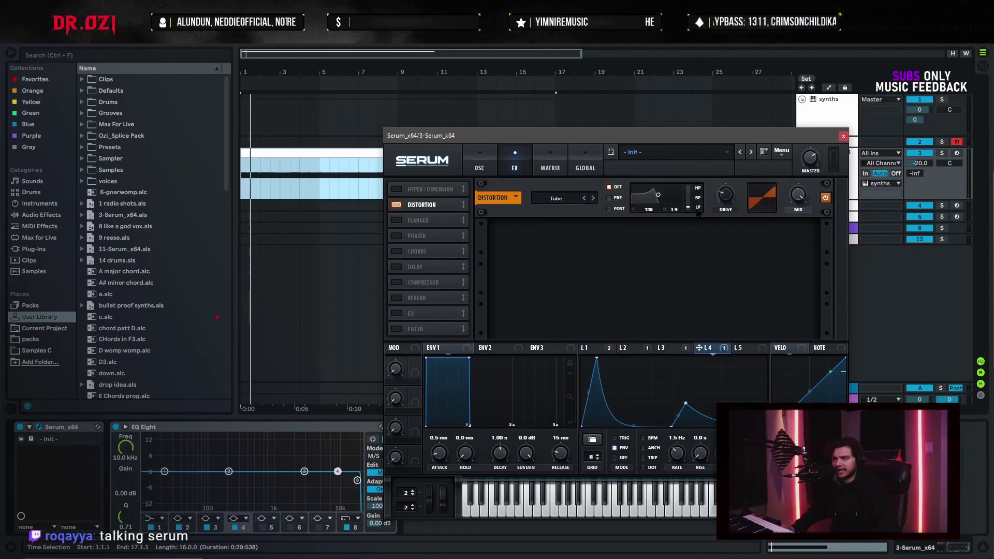
click(587, 348)
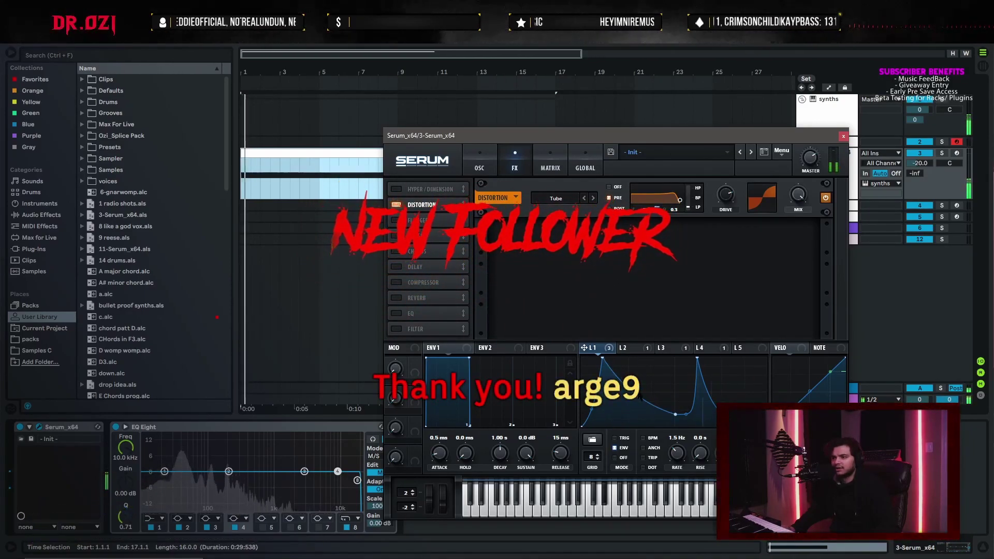
click(397, 283)
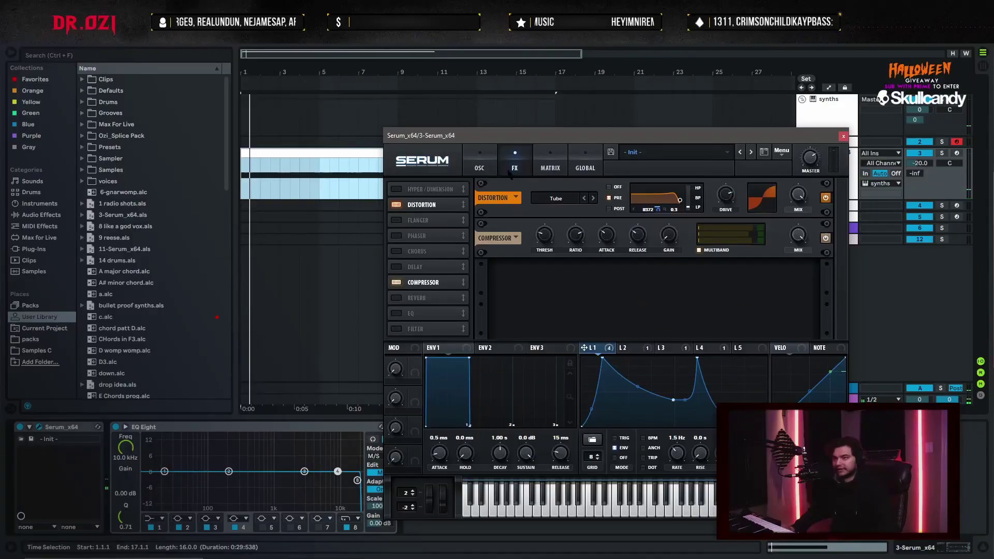
Review the LFO 3 and LFO 4 shapes, then close the Serum window
click(480, 168)
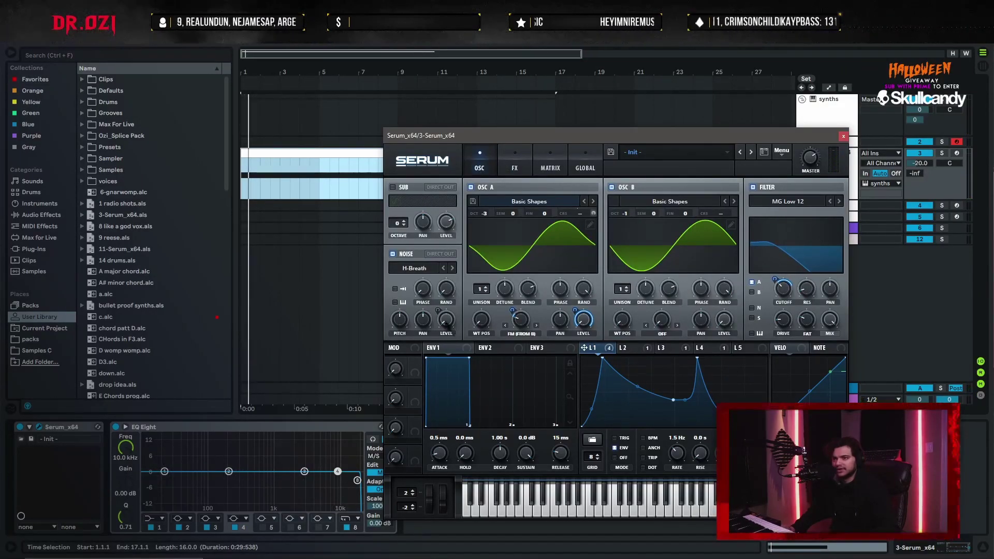
click(667, 349)
click(706, 349)
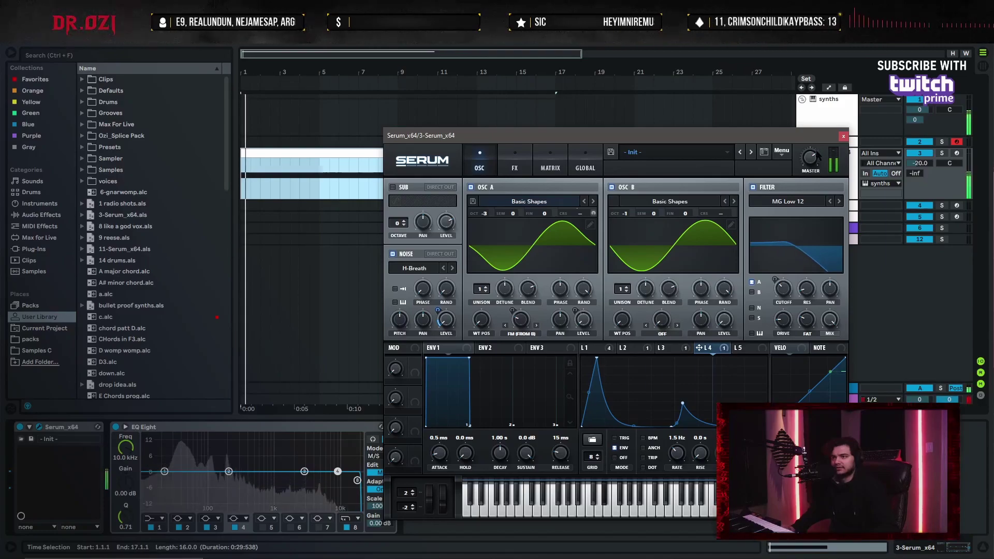
mouse_move(777, 136)
mouse_down()
mouse_move(749, 132)
mouse_move(809, 140)
mouse_up()
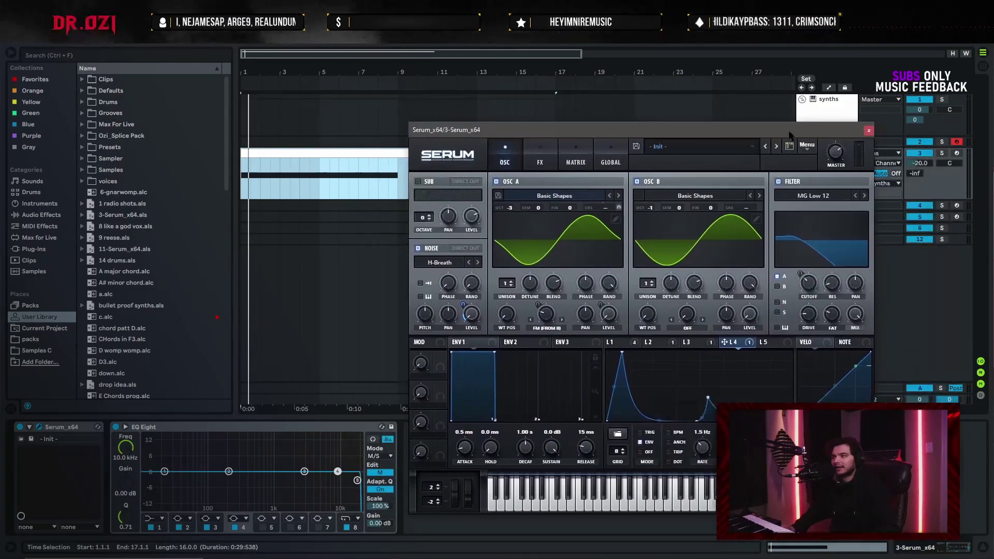
click(862, 133)
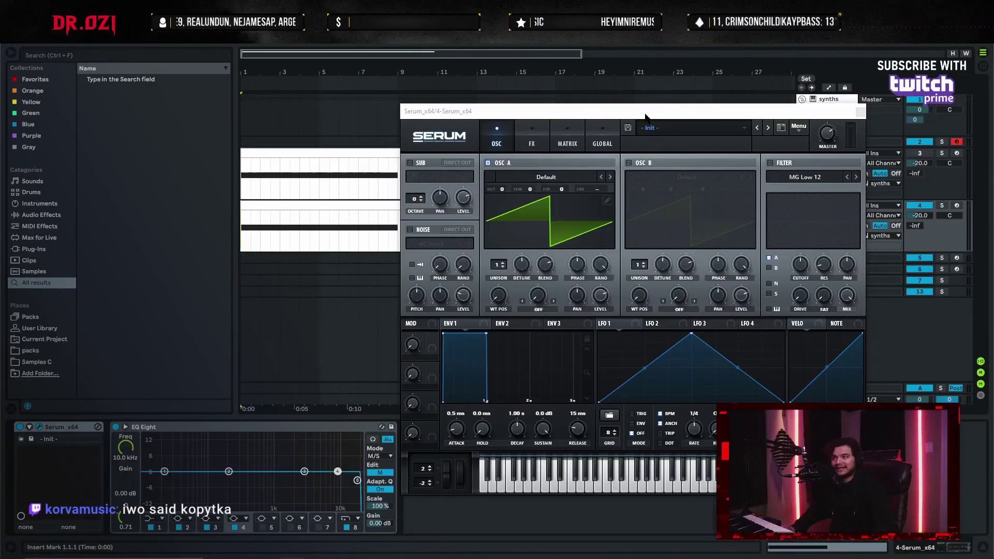
Position the new Serum window and select the clip on the new track
drag(671, 105, 670, 108)
click(942, 209)
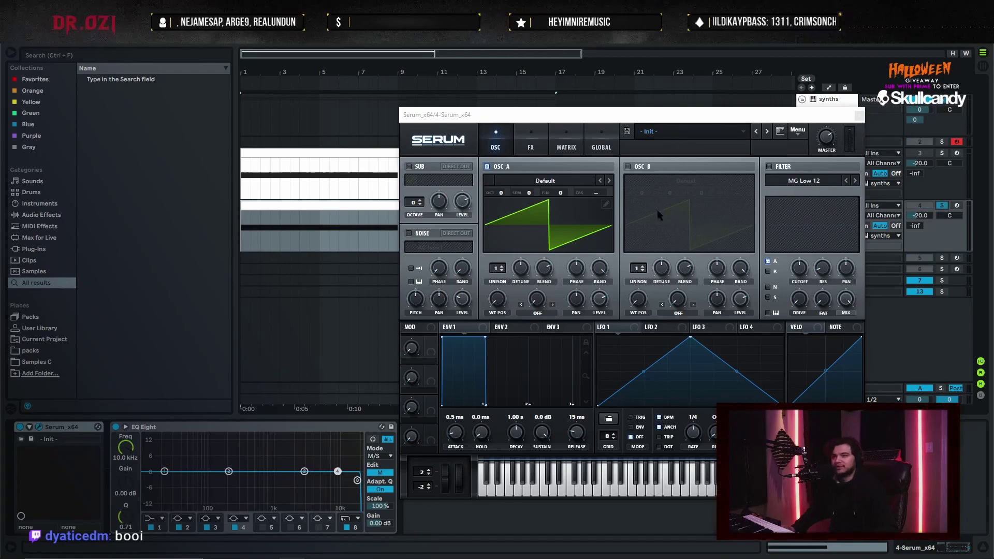
click(273, 225)
click(544, 114)
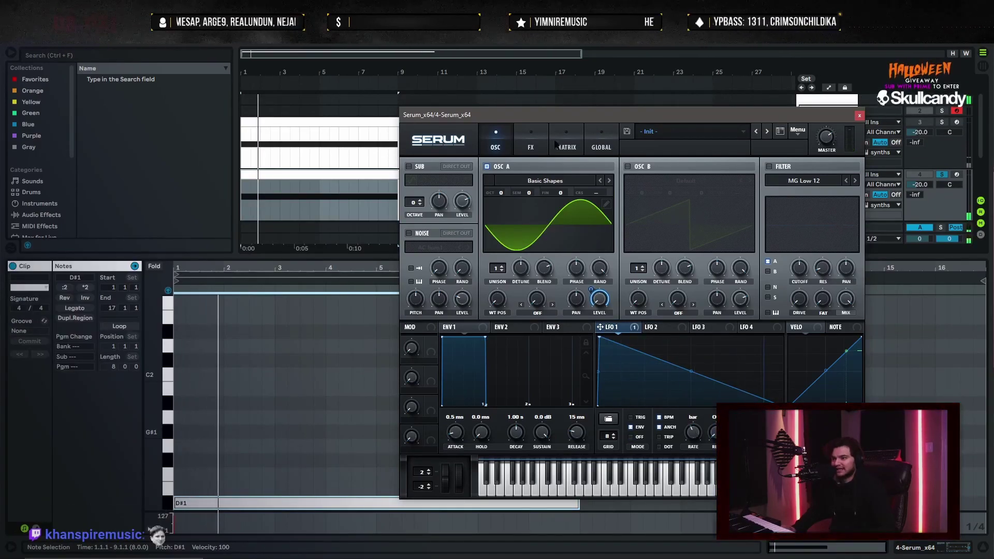
Enable the low-pass filter and add extra harmonics to OSC A's sine wavetable
click(769, 166)
click(608, 200)
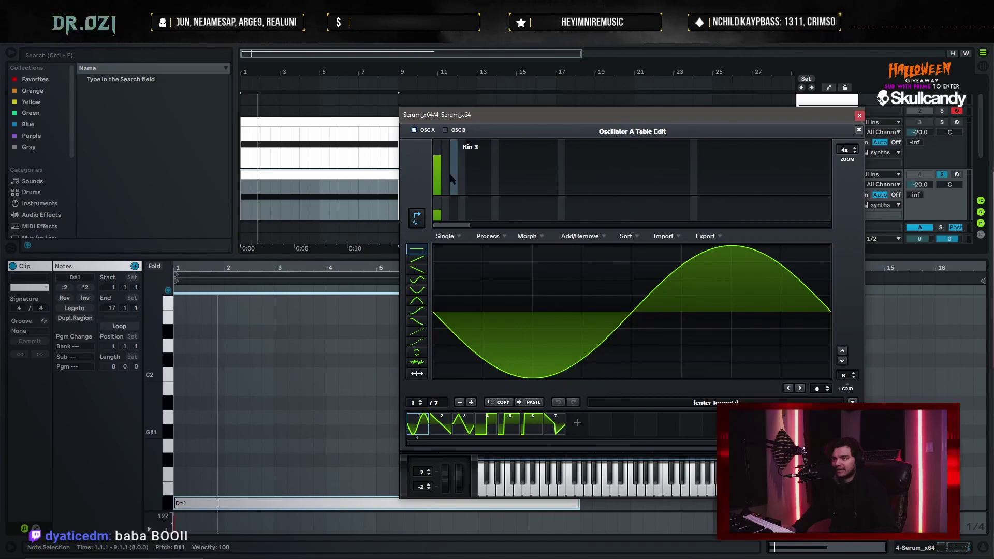
drag(441, 171, 459, 185)
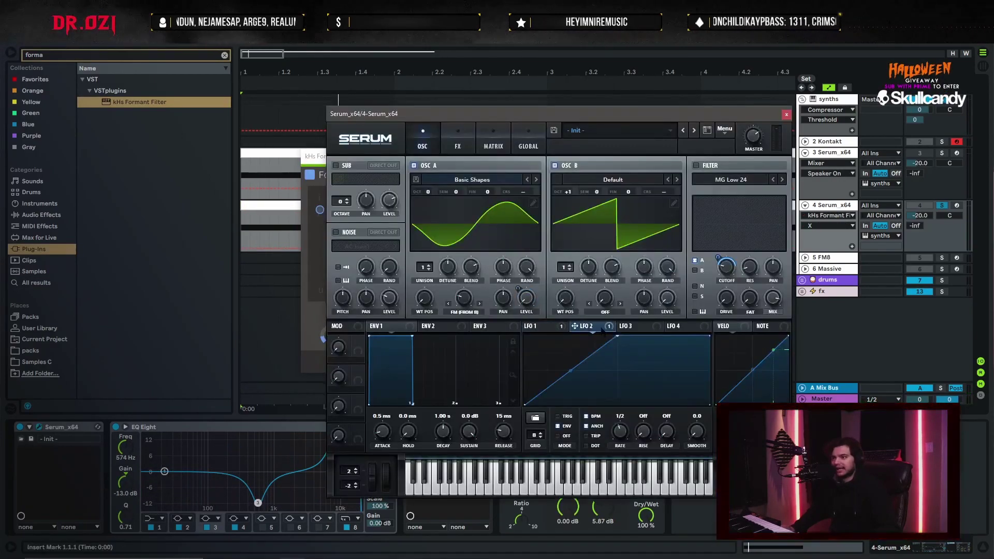
Switch on Serum's distortion effect, audition the patch, and close the synth
click(633, 325)
click(457, 145)
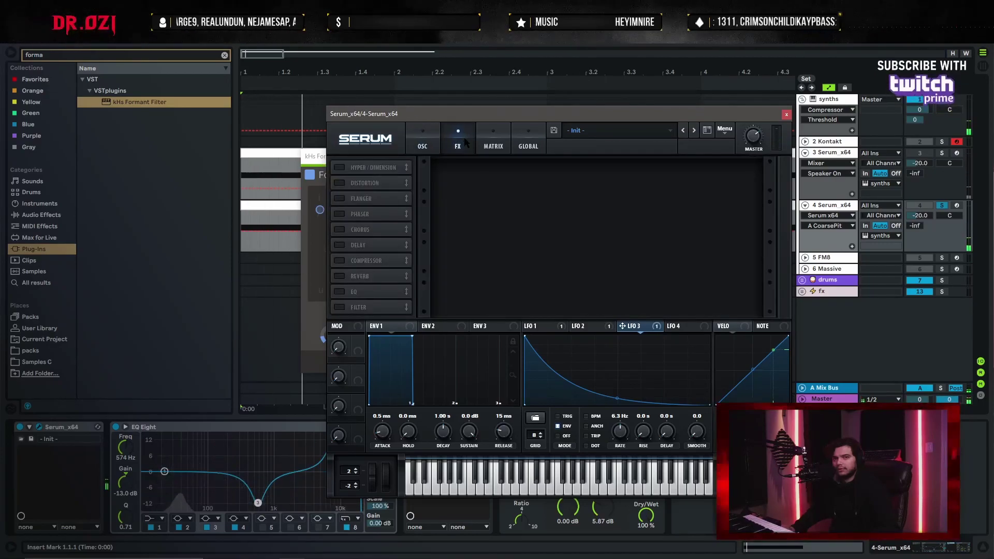
click(339, 182)
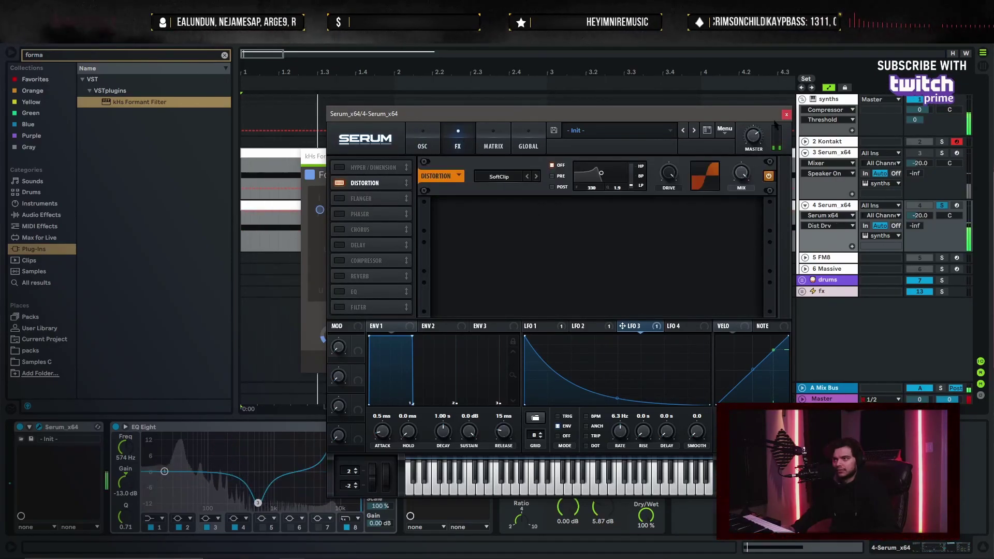
click(423, 146)
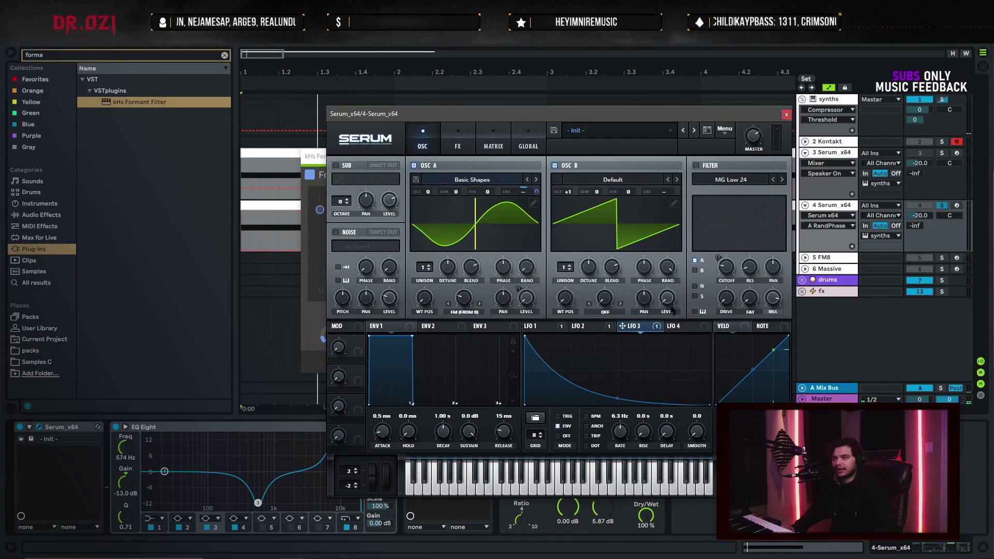
key(space)
click(786, 114)
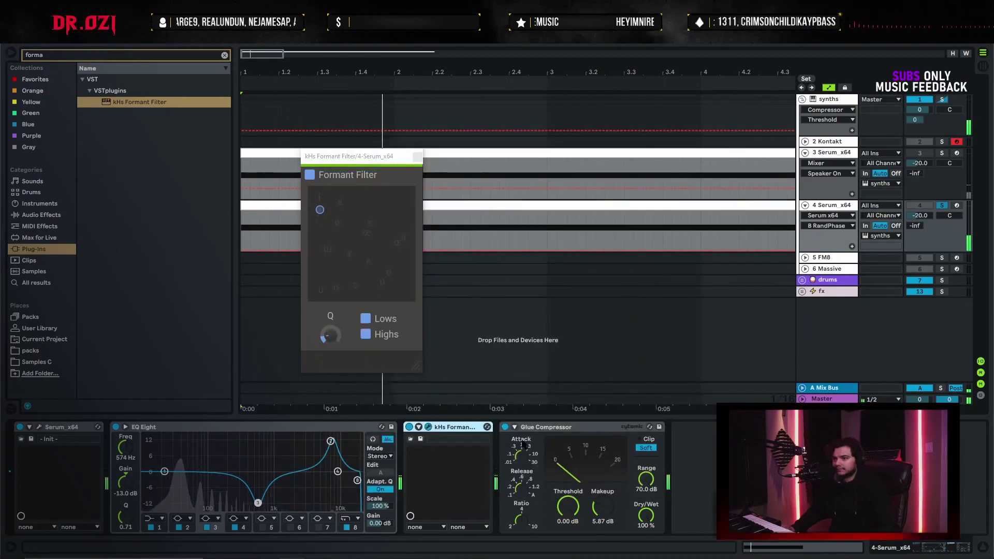
Draw a rising Formant Filter automation ramp to 0.85 and brighten the vowel point
click(417, 157)
drag(249, 241, 272, 214)
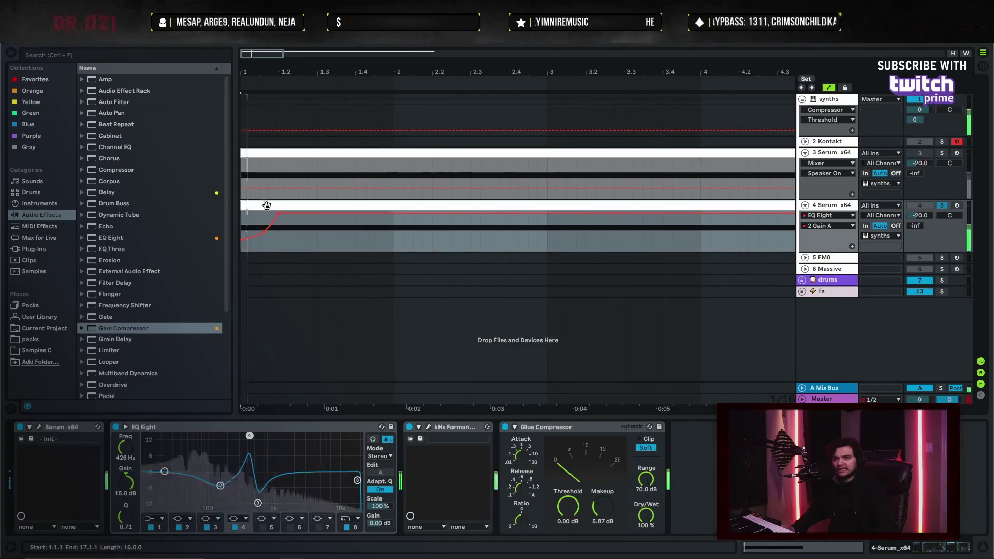
double_click(428, 427)
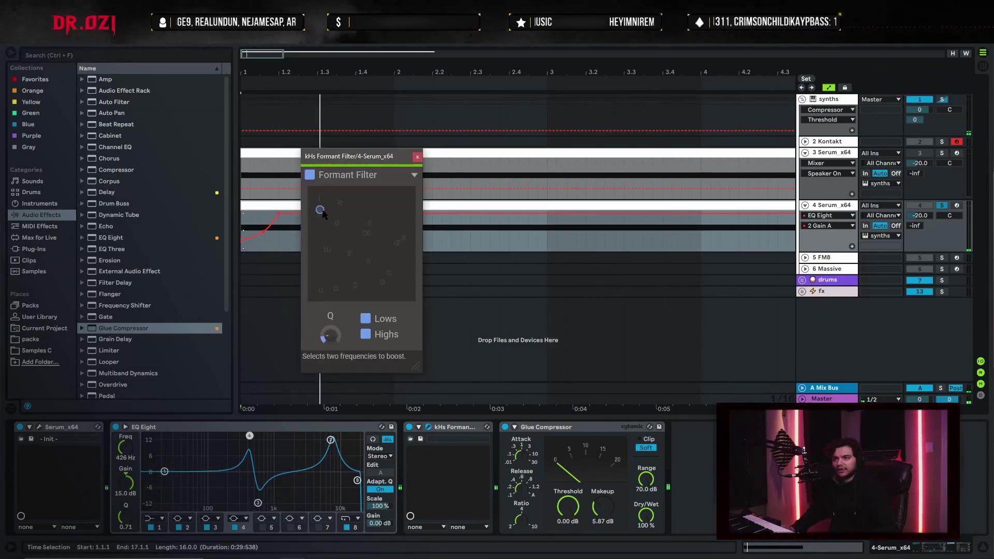
drag(342, 156, 777, 190)
drag(757, 241, 773, 237)
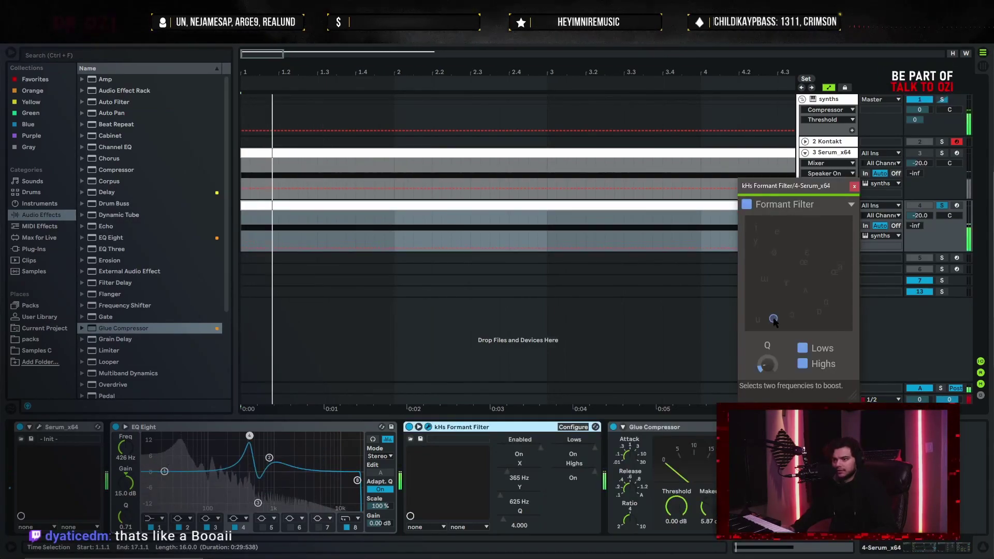
mouse_move(249, 241)
mouse_down()
mouse_move(290, 215)
mouse_move(268, 245)
mouse_up()
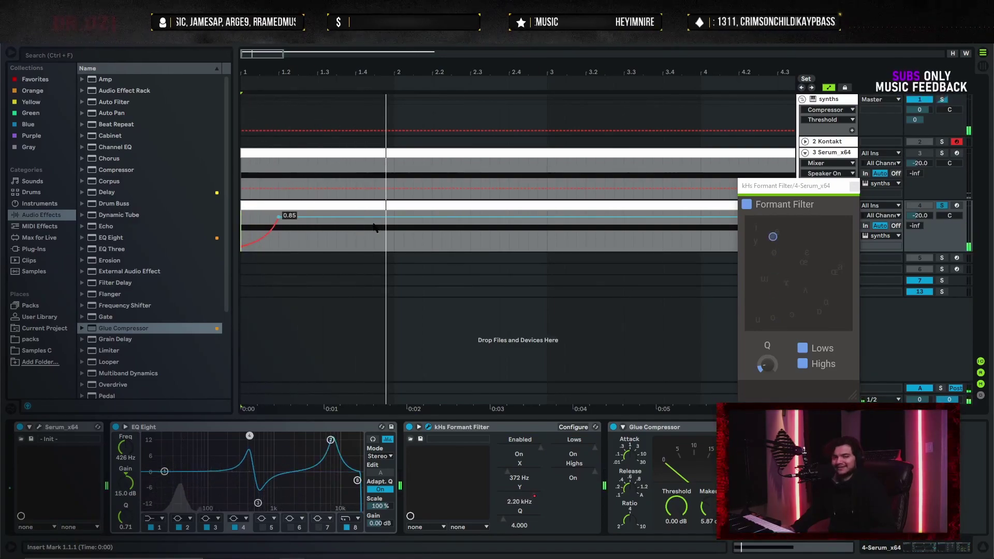
Restart playback, add OTT to track 4, and reopen its Serum patch
key(space)
key(space)
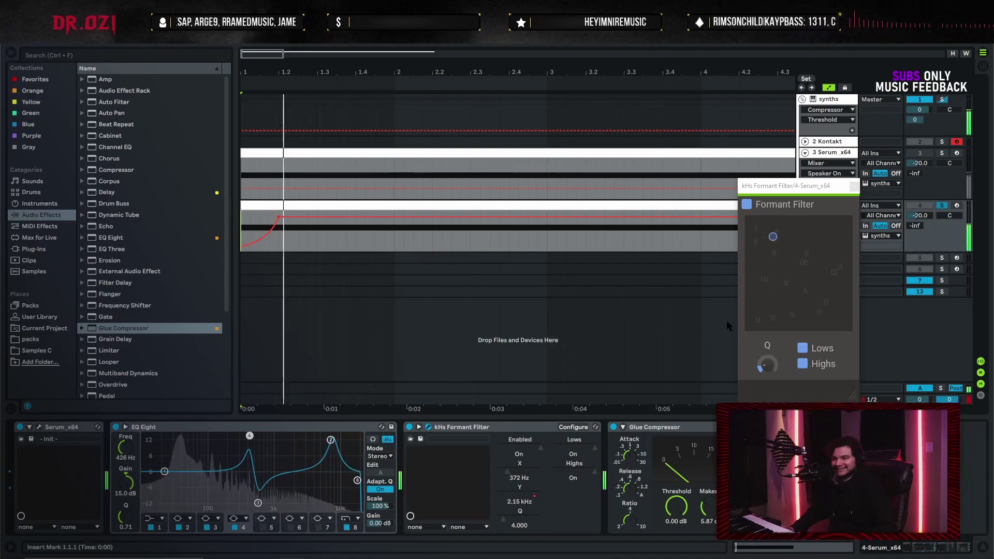
key(Escape)
click(128, 373)
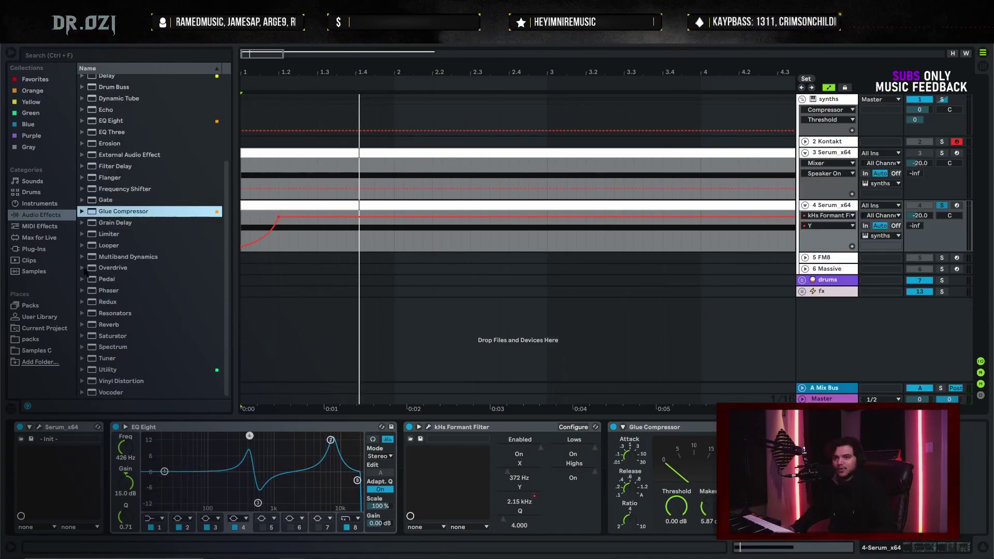
double_click(118, 335)
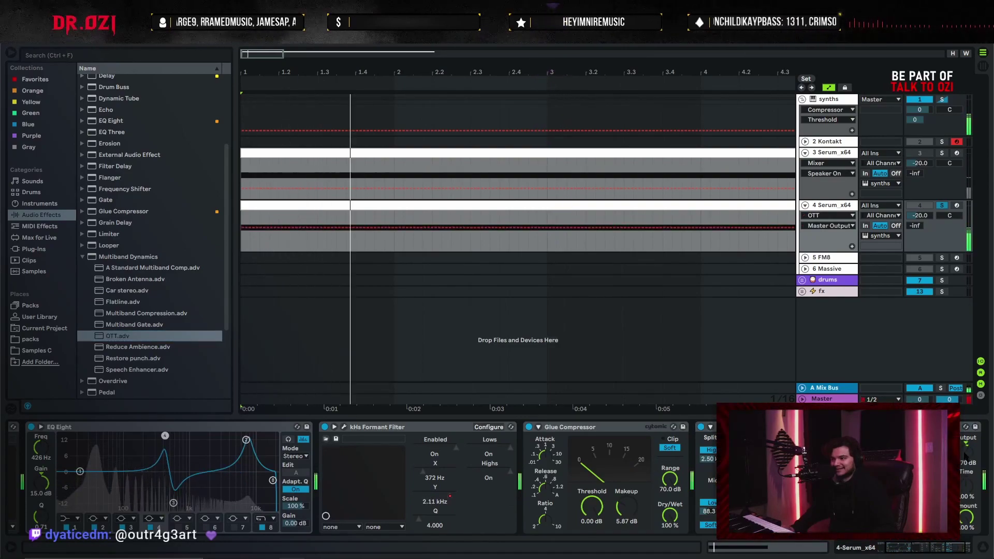
double_click(496, 435)
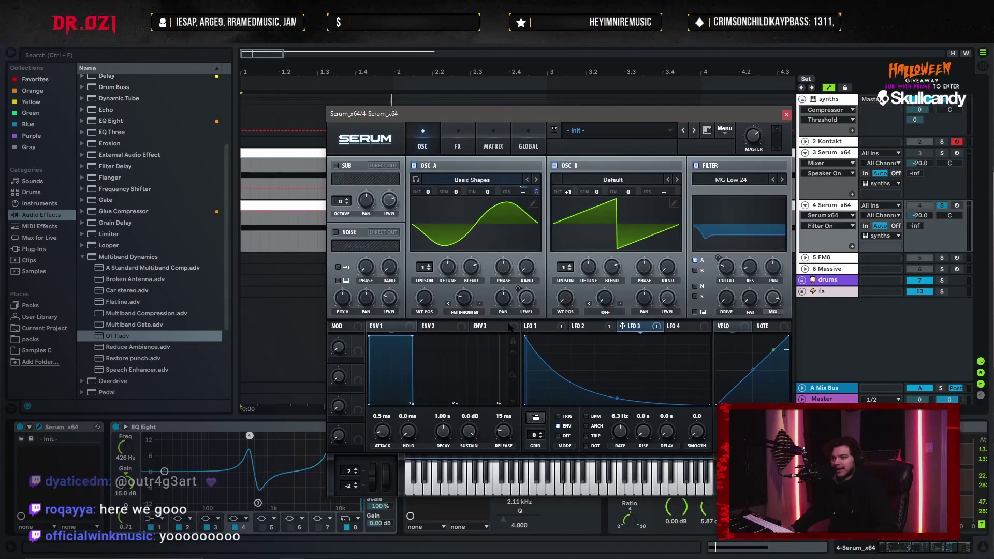
Invert LFO 4's triangle shape and load the H-Breath noise sample
click(675, 327)
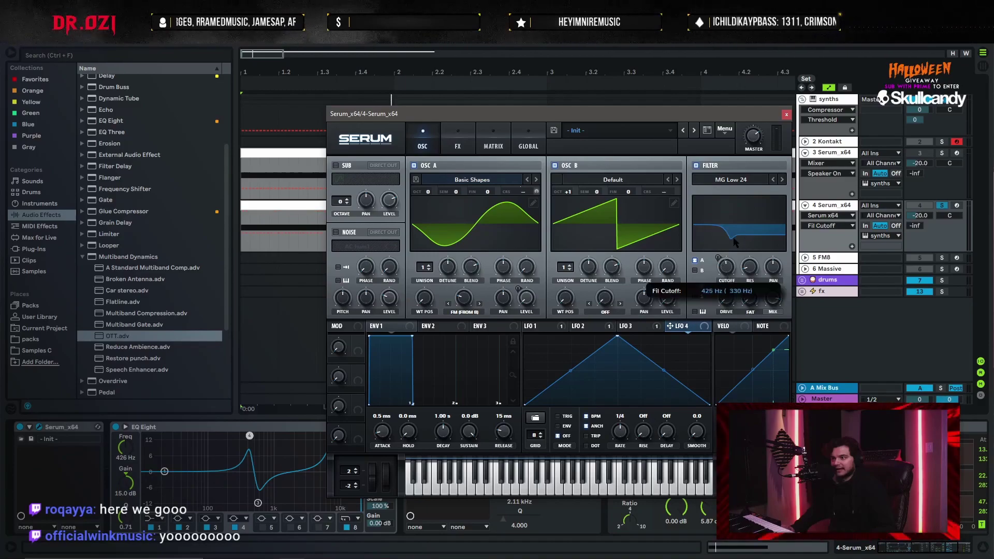
click(618, 338)
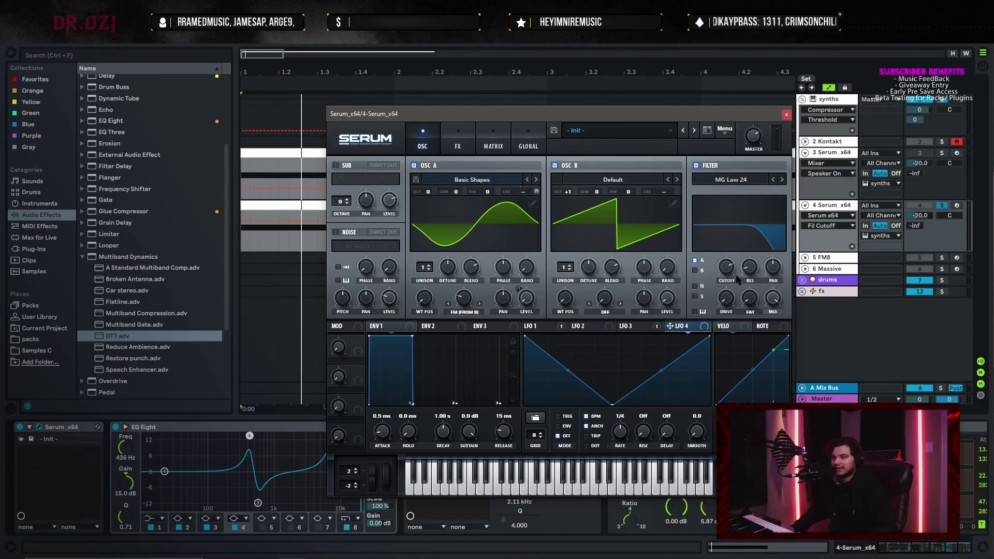
click(365, 246)
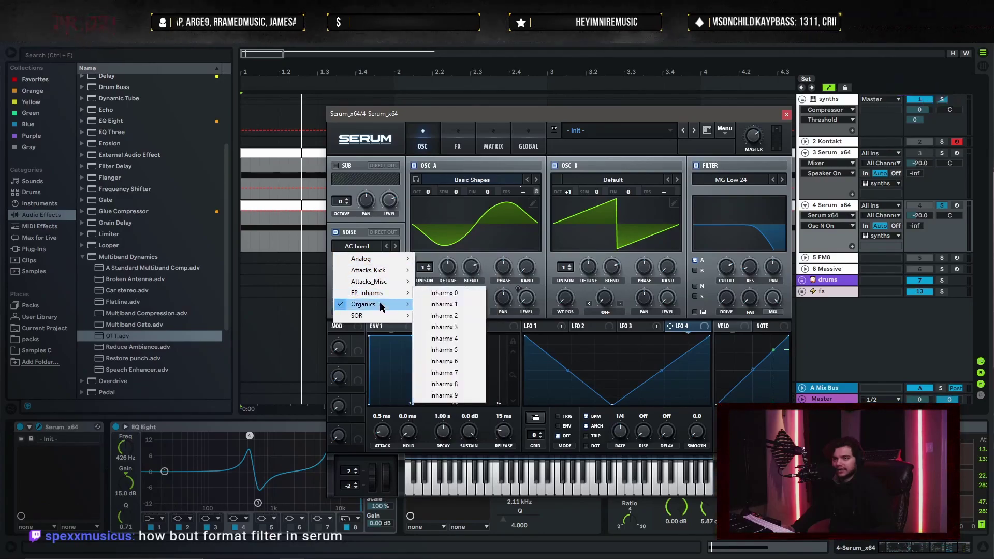
mouse_move(367, 292)
click(447, 305)
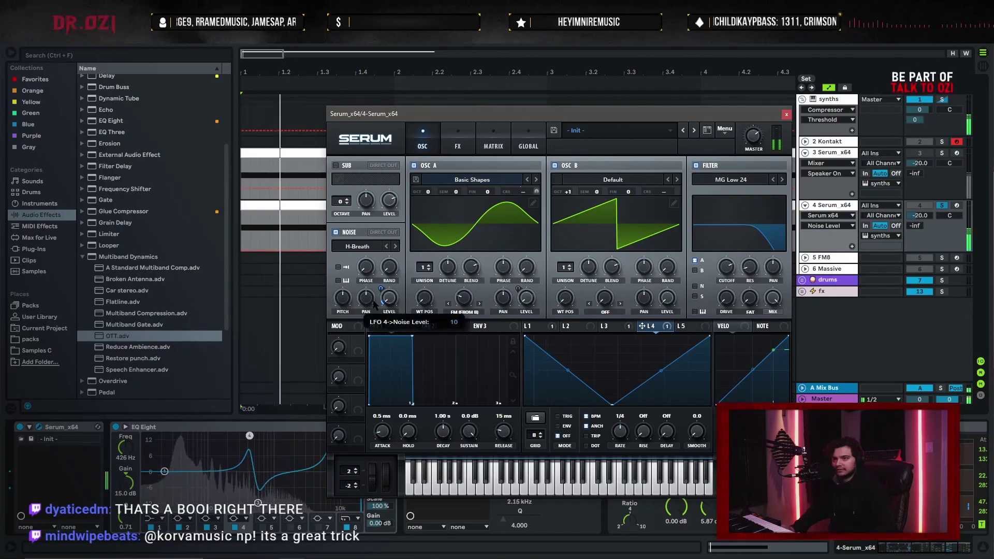
Turn on the compressor in multiband mode and play the track to audition it
click(457, 145)
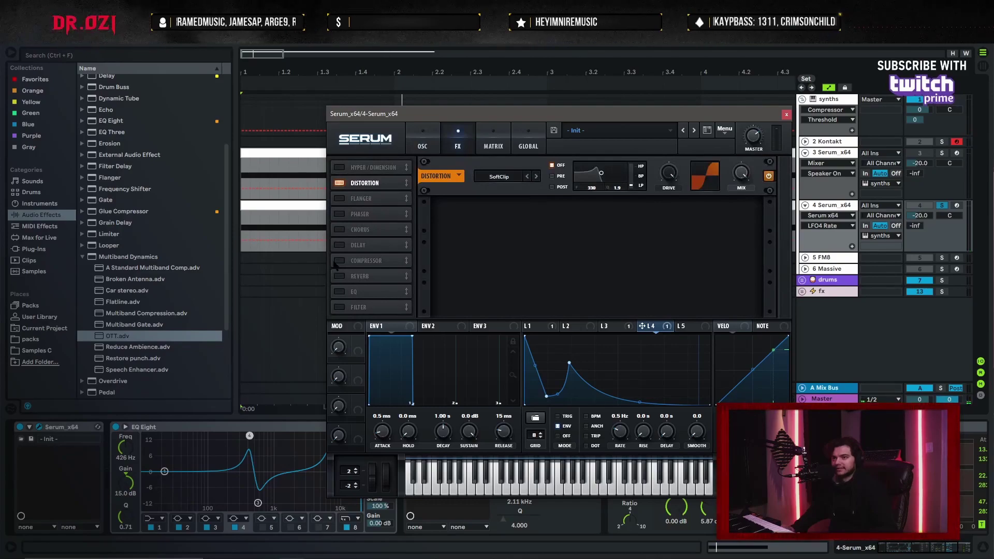
click(339, 261)
click(646, 228)
key(space)
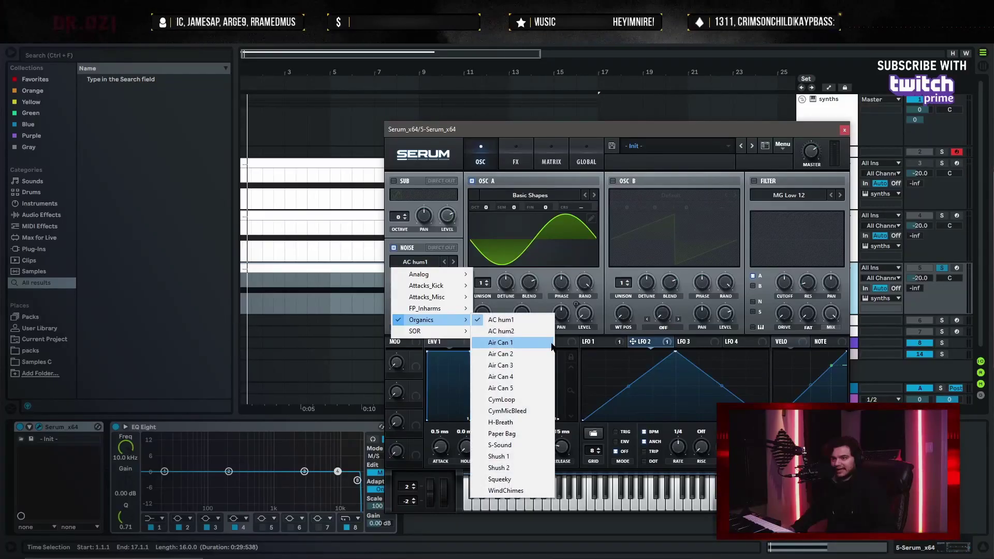
Set the noise to H-Breath, check LFO 3, and leave oscillator B off
click(528, 423)
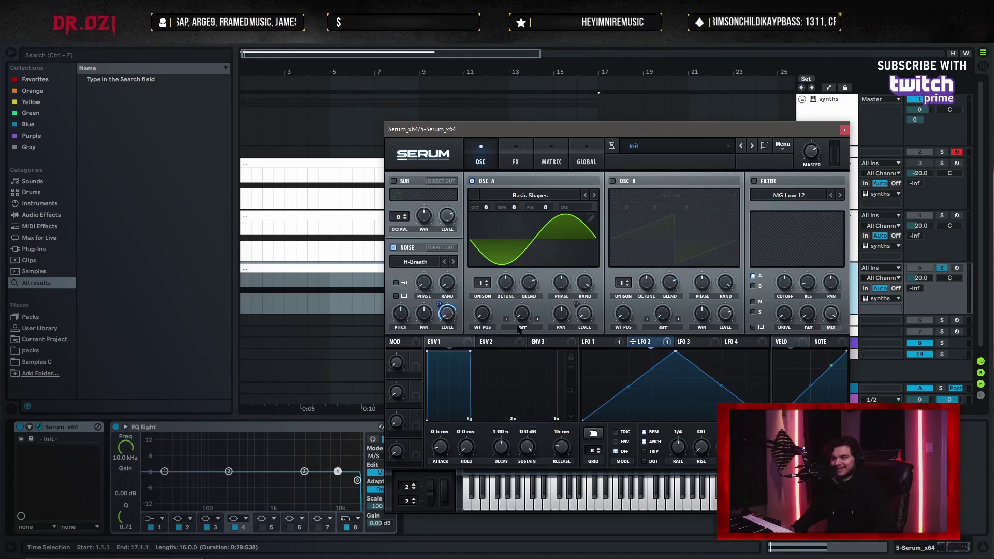
click(683, 342)
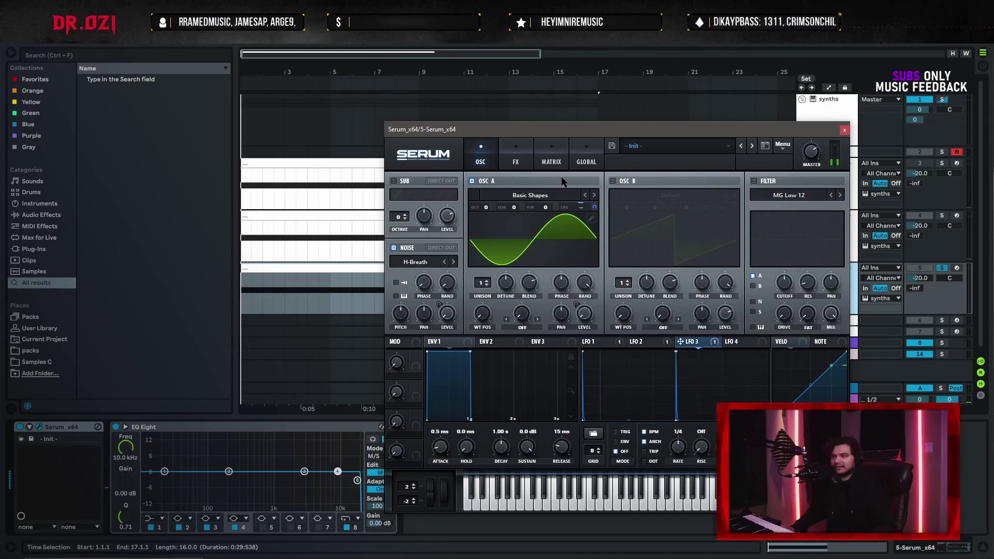
click(614, 181)
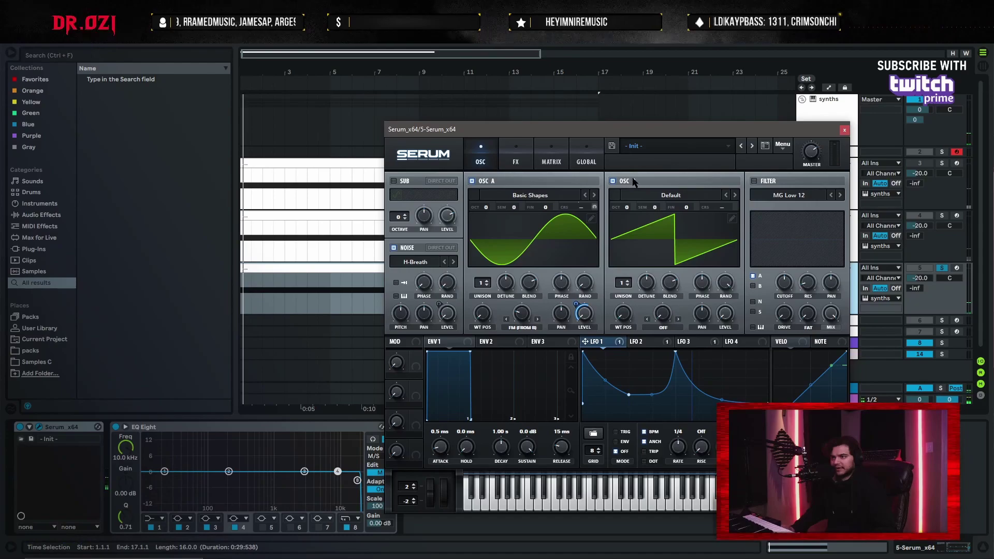
click(614, 181)
Adjust the second harmonic bin in OSC A's wavetable editor, then show the effects
click(595, 219)
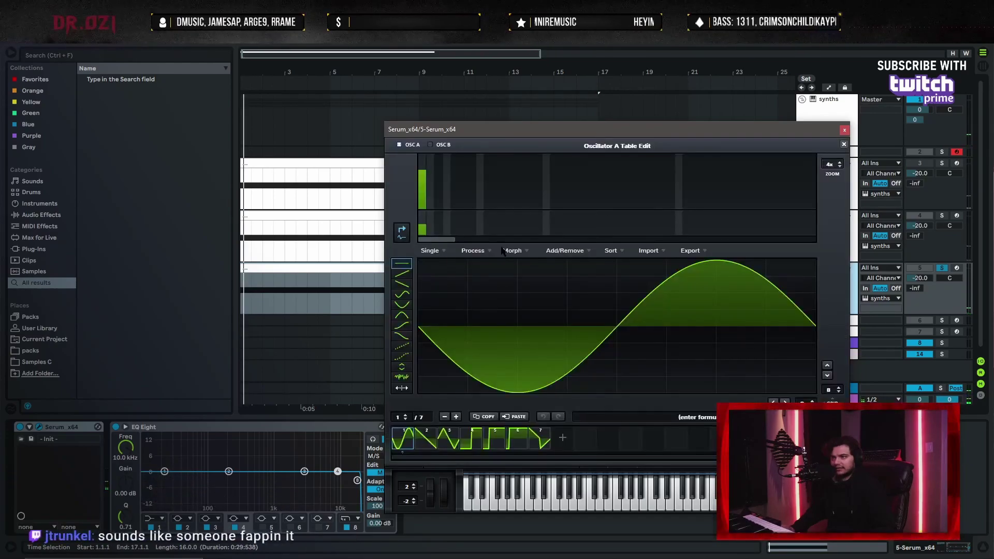
click(435, 194)
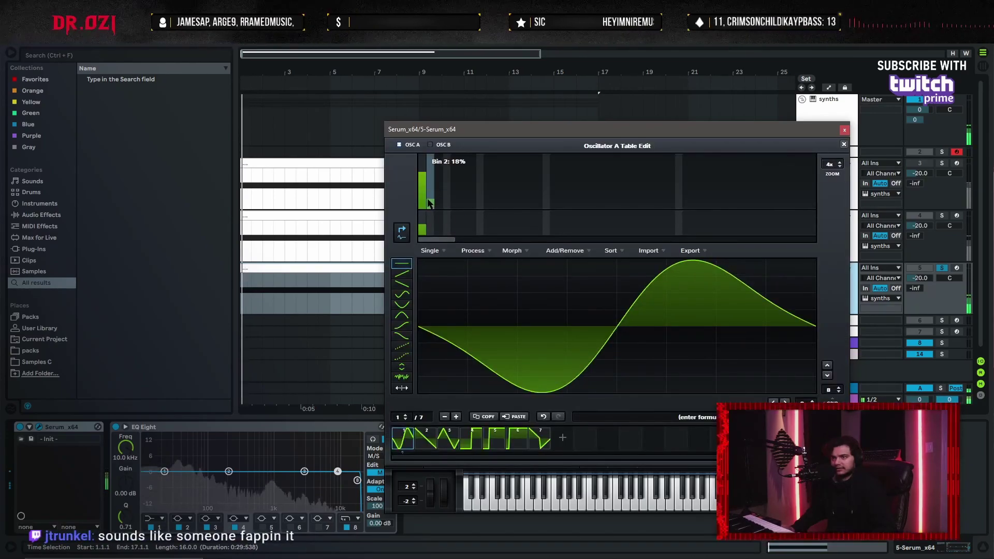
drag(430, 201, 432, 201)
key(Escape)
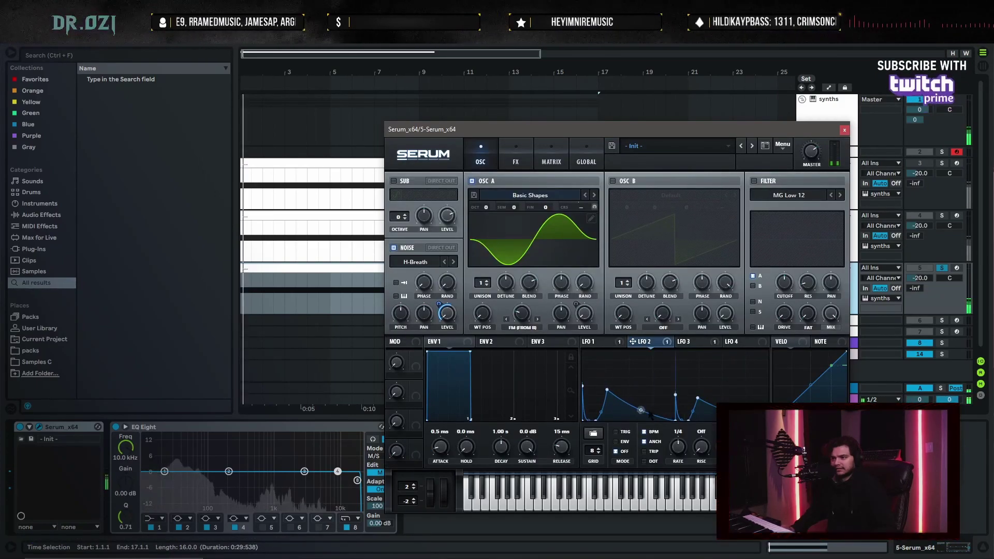
click(516, 161)
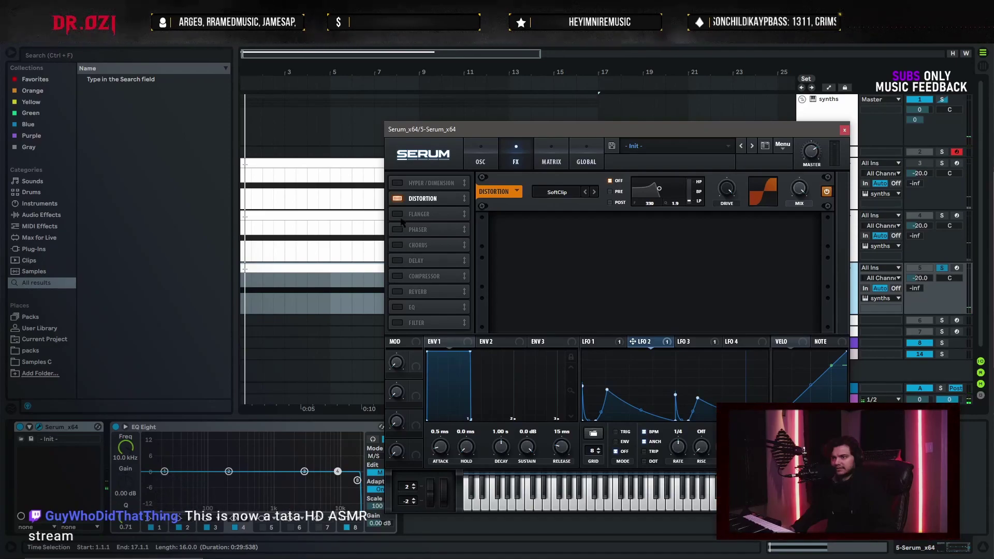
Change the distortion type, check LFO 1, and start playback to audition
click(559, 192)
click(575, 227)
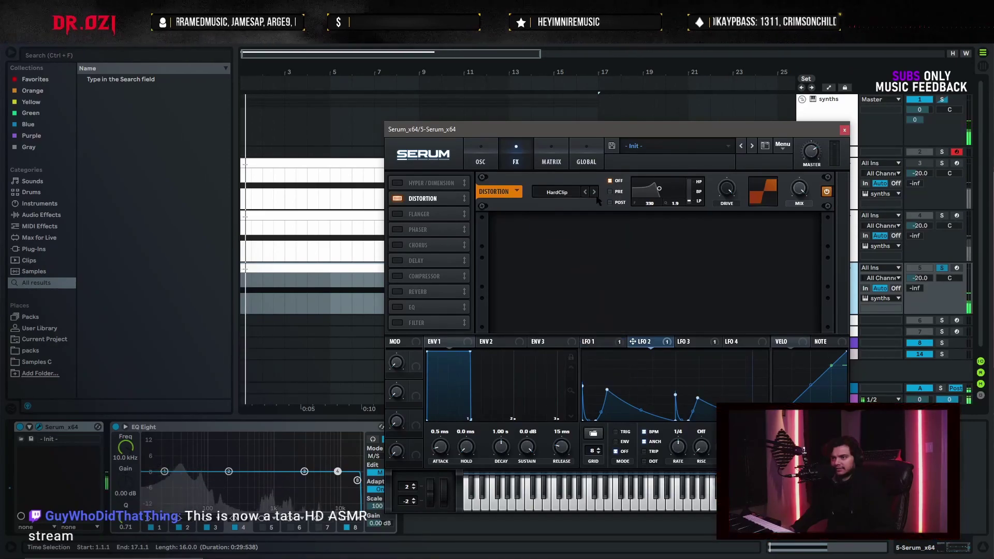
click(592, 343)
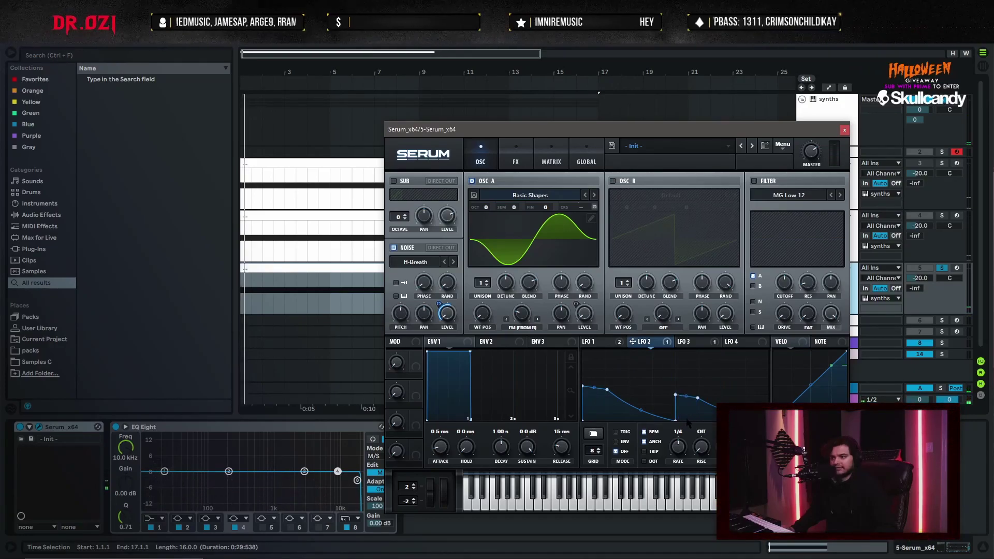
key(space)
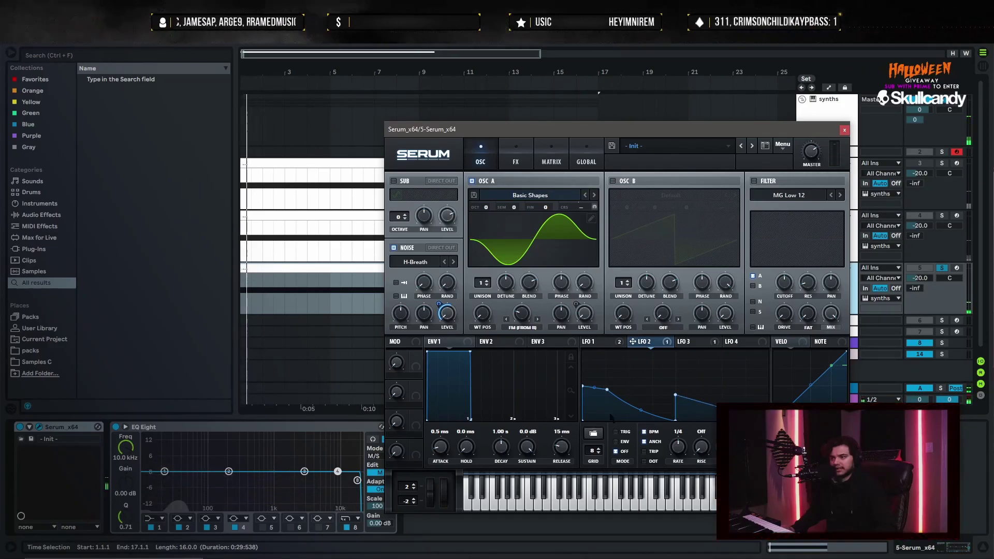
Raise the distortion drive to about 24%, check LFO 4, and stop playback
click(515, 161)
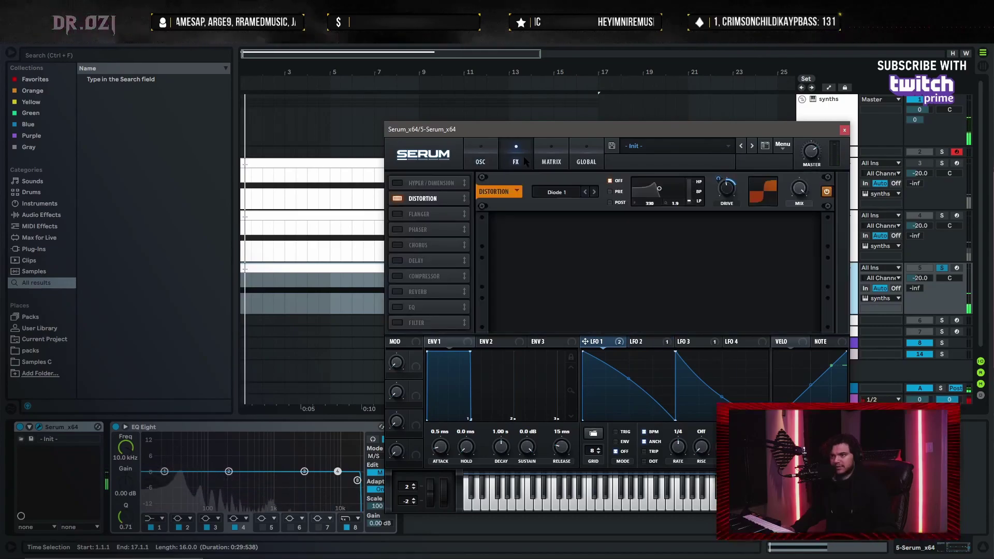
drag(726, 189, 722, 187)
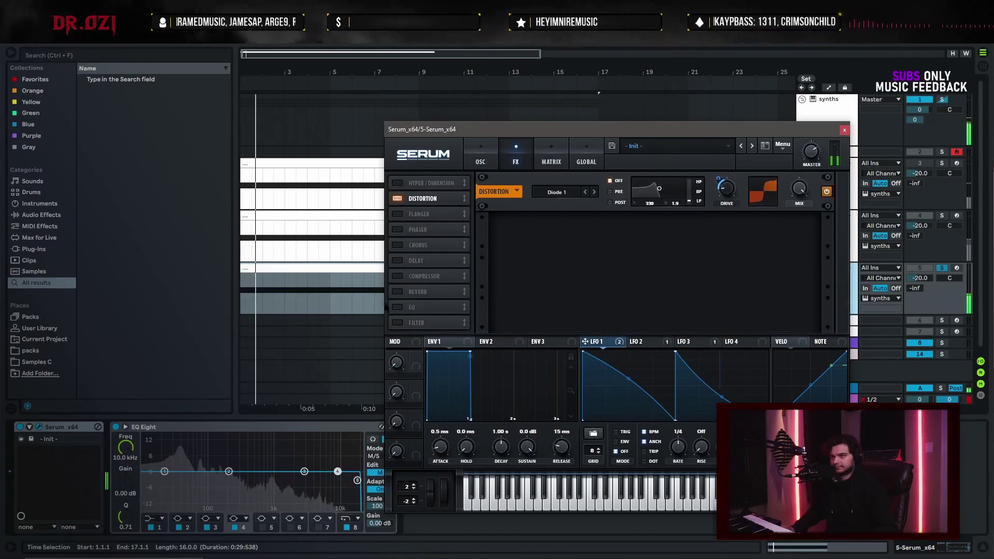
click(729, 343)
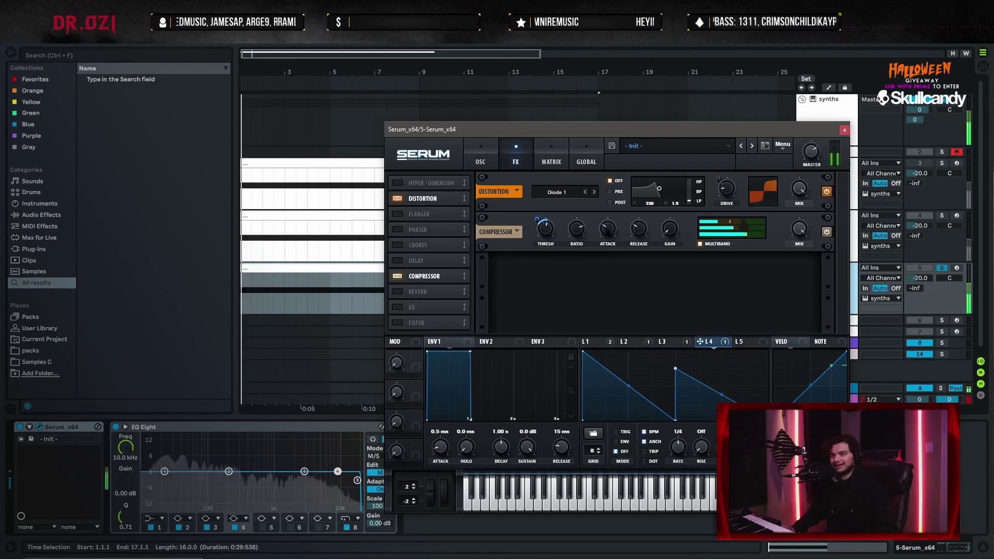
key(space)
key(space)
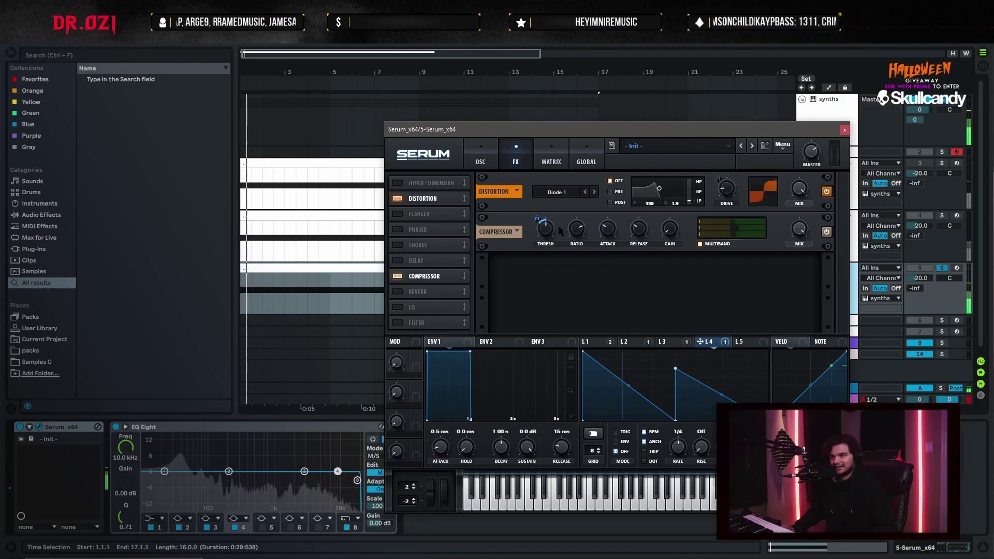
Close Serum, duplicate the track with Ctrl+D, and loop the clip's range
click(845, 130)
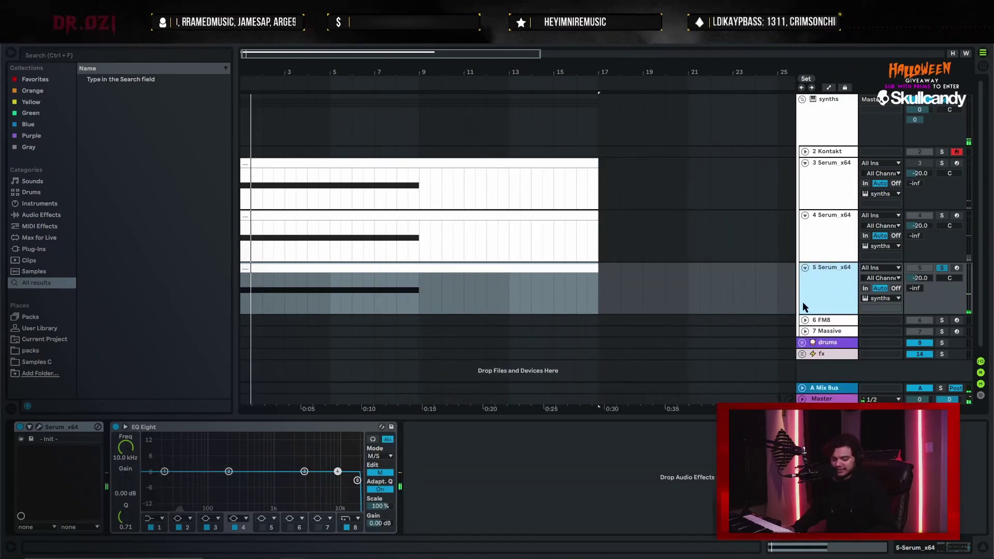
key(ctrl+d)
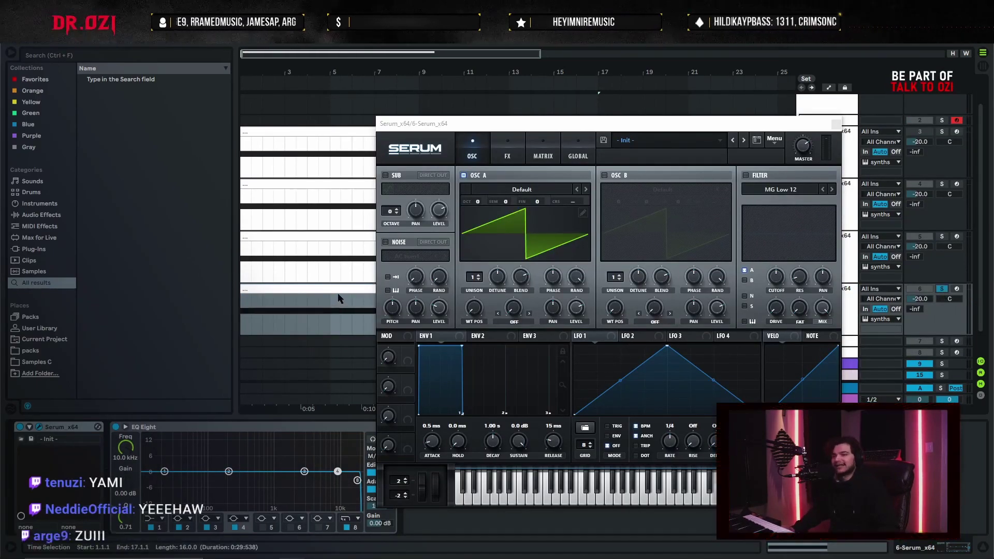
click(365, 311)
key(space)
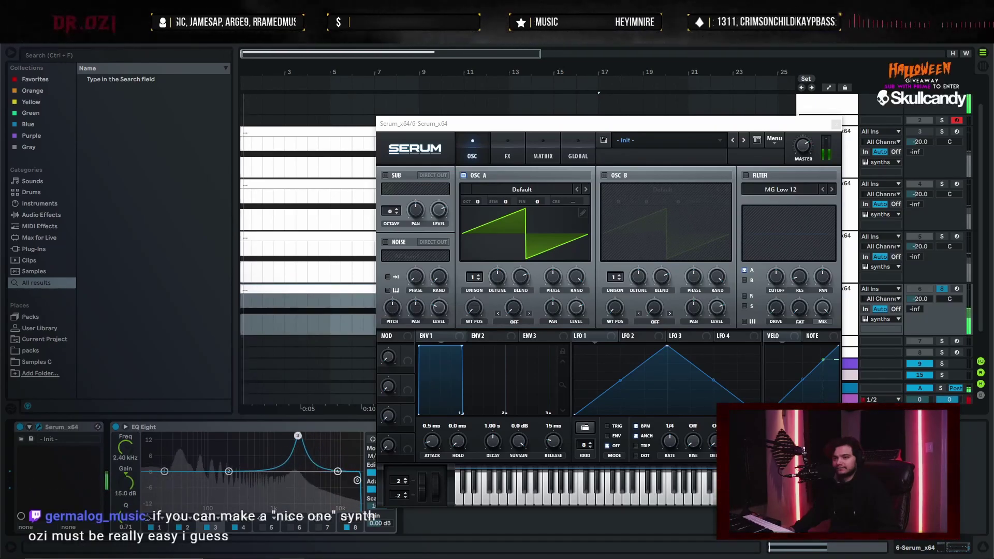
Sweep the boosted EQ Eight band down to 400 Hz, then back up to about 639 Hz
drag(297, 436, 249, 436)
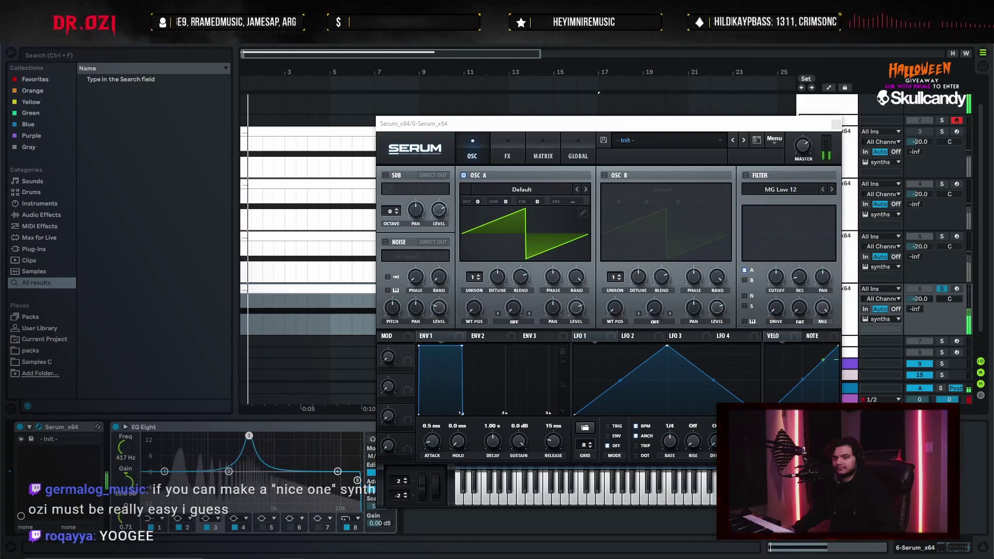
drag(249, 437, 265, 438)
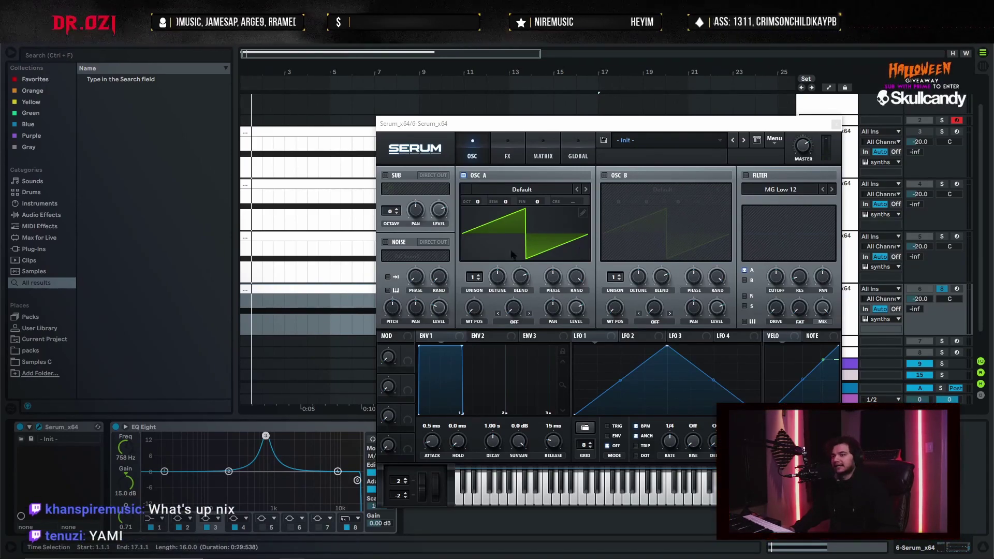
right_click(544, 200)
mouse_move(504, 201)
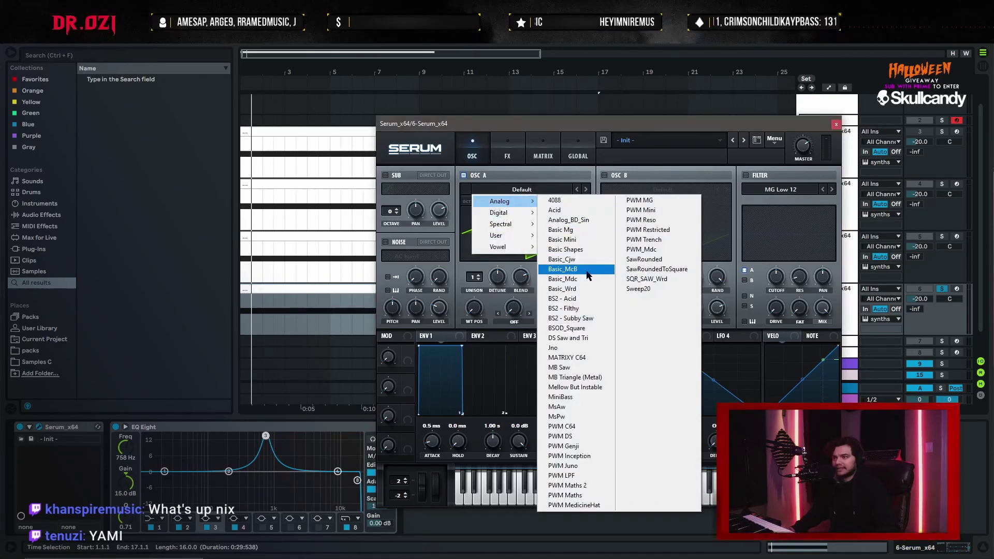
Load the Basic Shapes sine on OSC A and switch the noise source to J106 HP_Cho
click(580, 250)
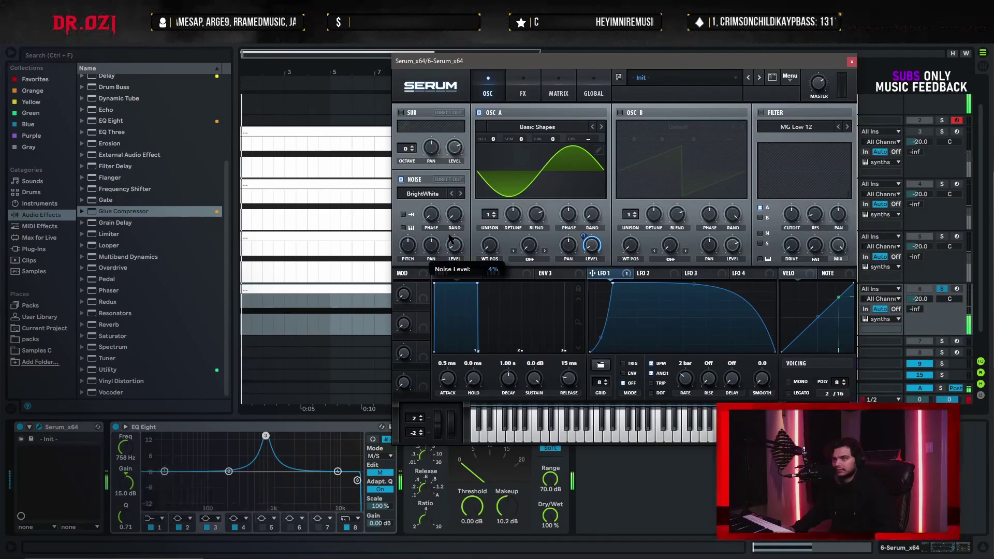
click(423, 194)
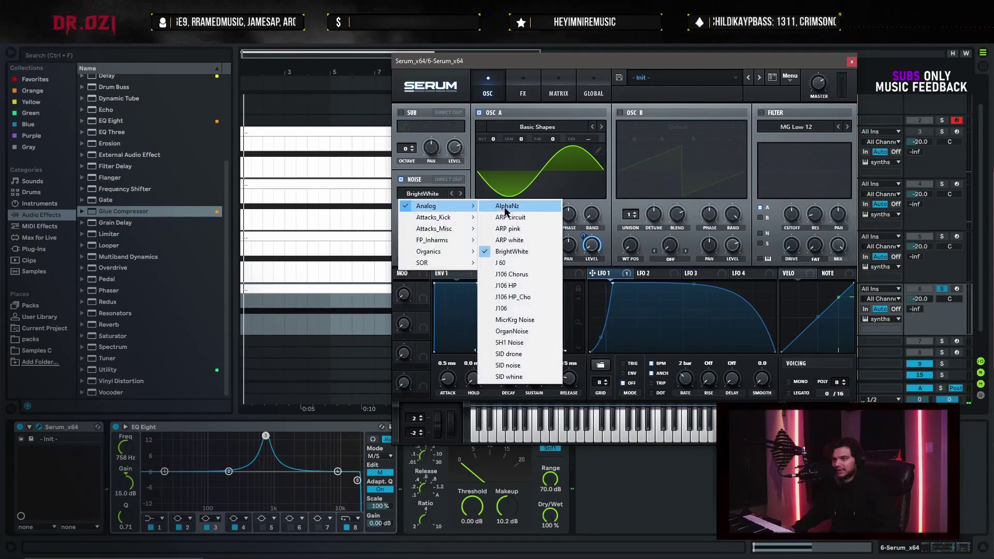
click(505, 201)
click(460, 193)
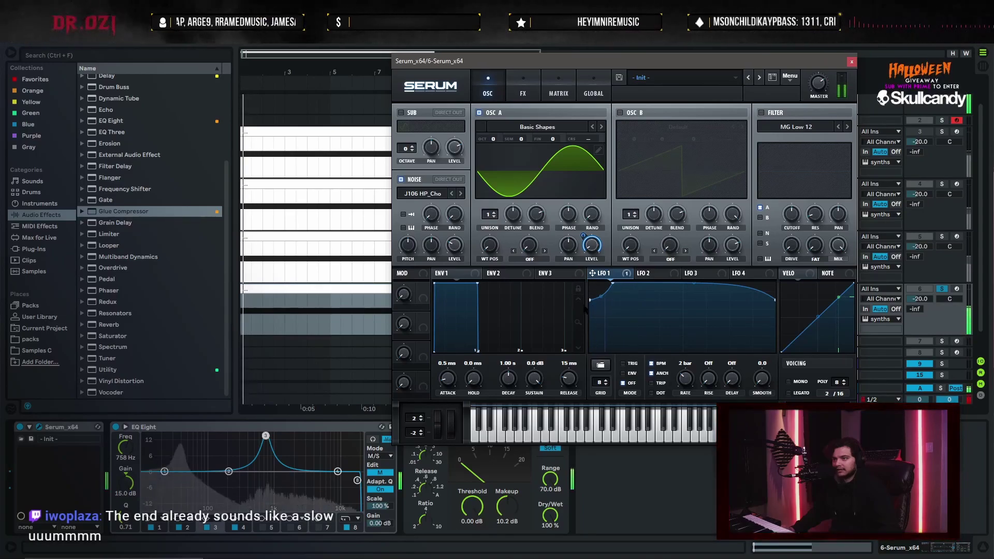
Check LFOs 1 and 2, play the patch, and pull the filter cutoff down
click(643, 272)
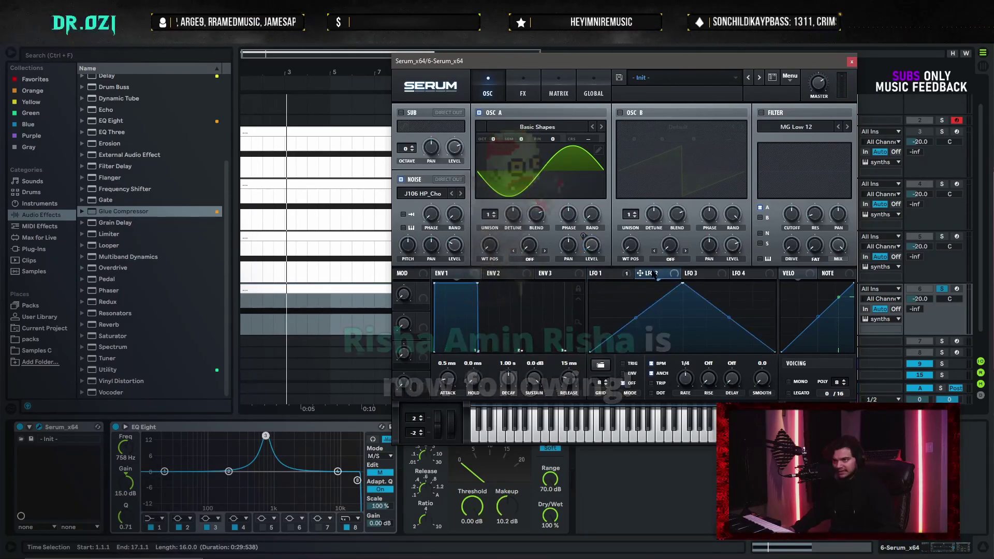
click(599, 273)
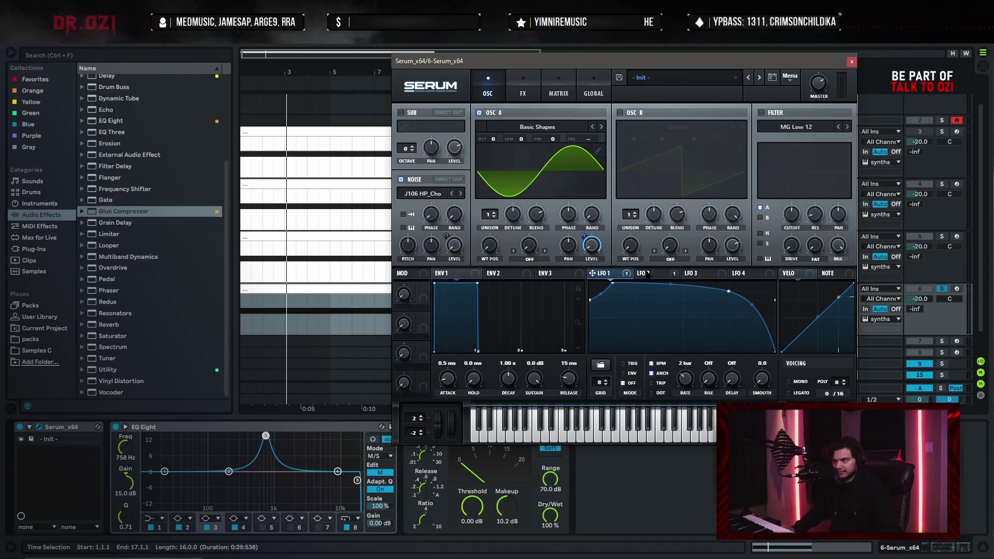
key(space)
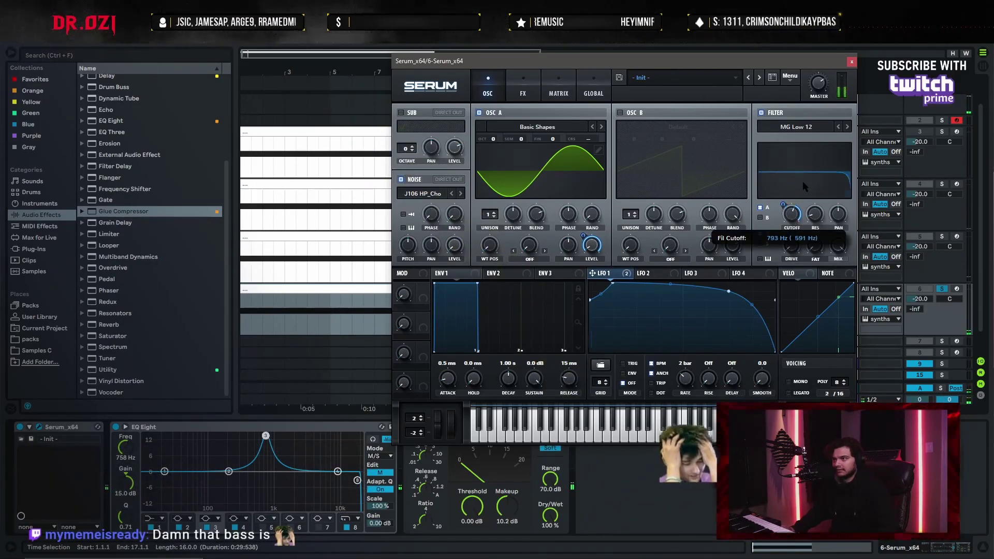
mouse_move(803, 180)
mouse_down()
mouse_move(802, 233)
mouse_move(791, 212)
mouse_up()
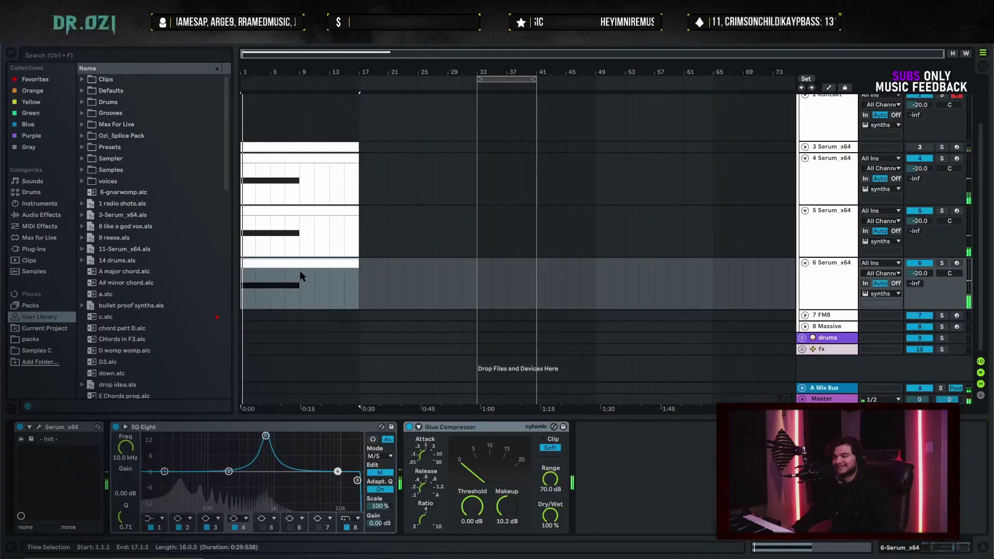
scroll(300, 271, up, 1)
scroll(359, 234, up, 3)
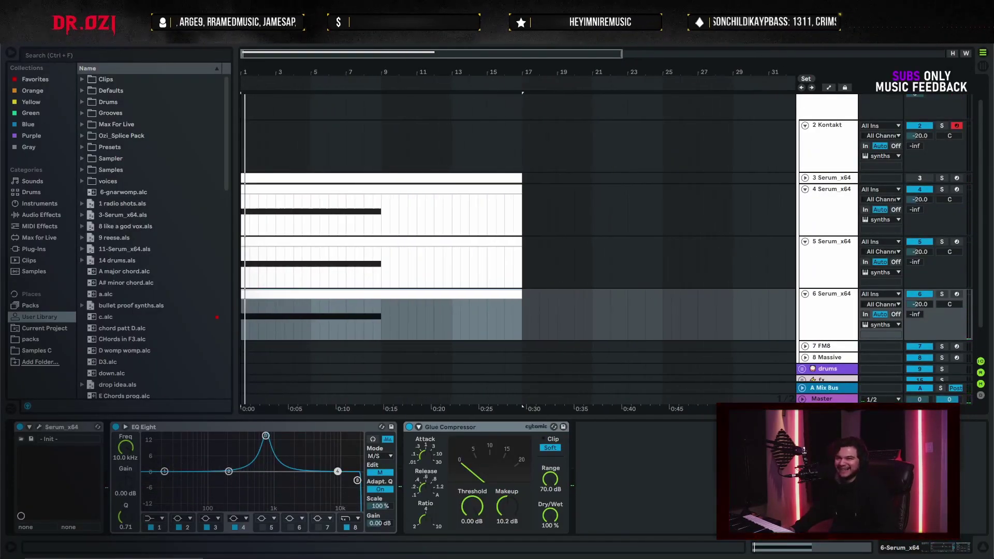
scroll(544, 296, down, 1)
Place the insert marker across the Serum track lanes, settling at bar 7.3
click(548, 299)
scroll(549, 300, up, 1)
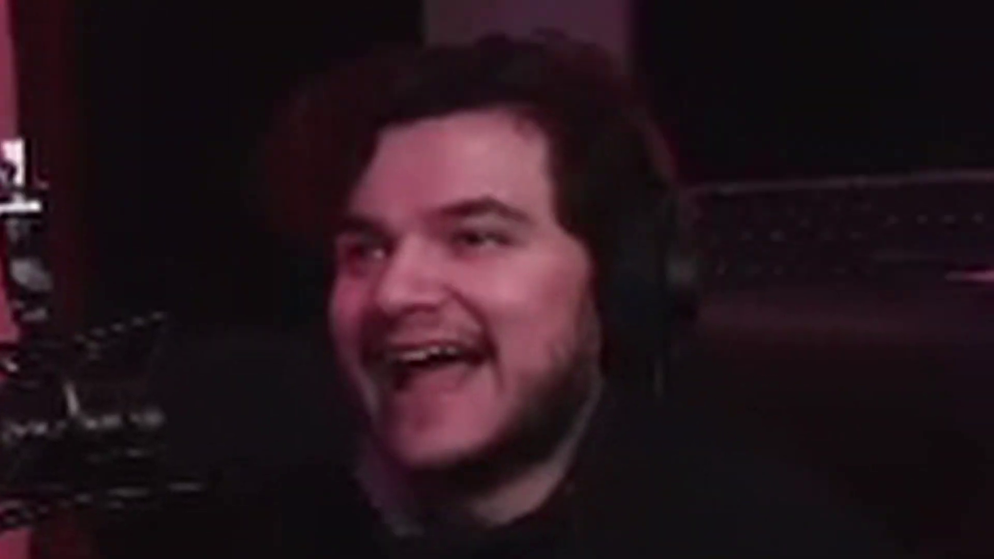
click(376, 332)
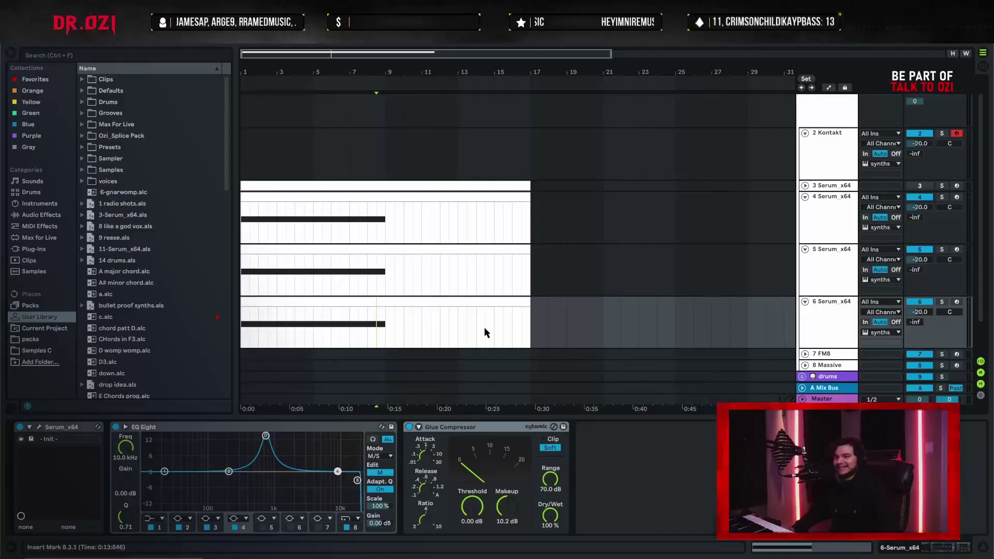
click(541, 318)
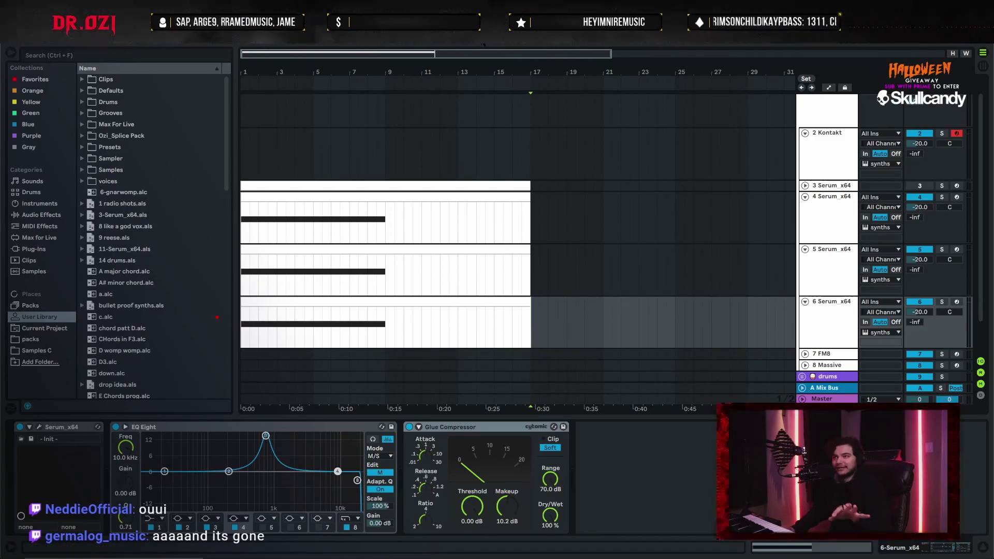
click(369, 325)
scroll(543, 326, down, 2)
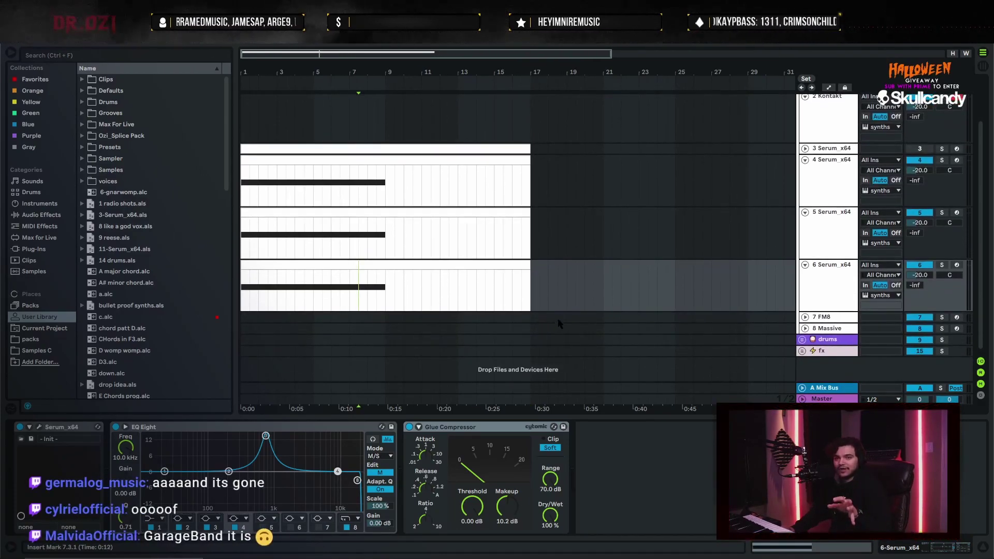